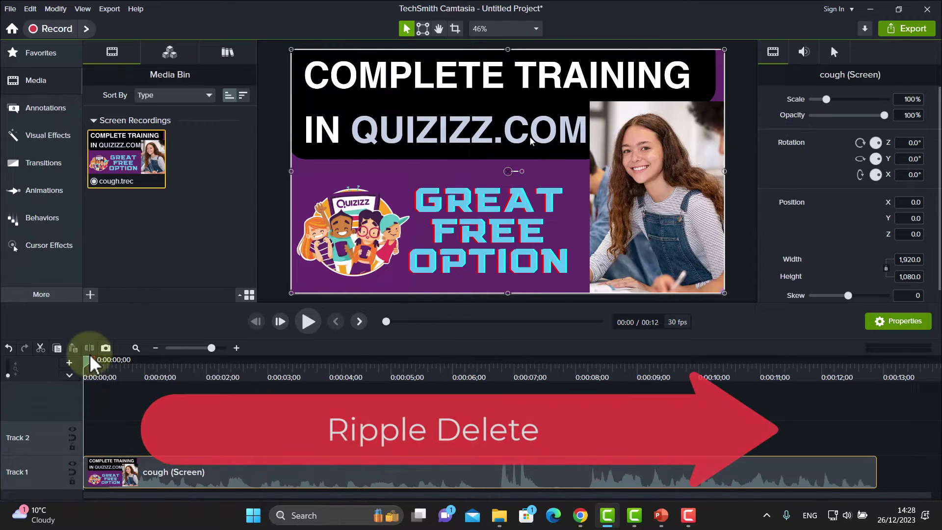
Step: Ripple delete the cough from the Track 1 recording, selecting the stretch from 0:00:06;15 to 0:00:07;23
left_click_drag(88, 362, 428, 388)
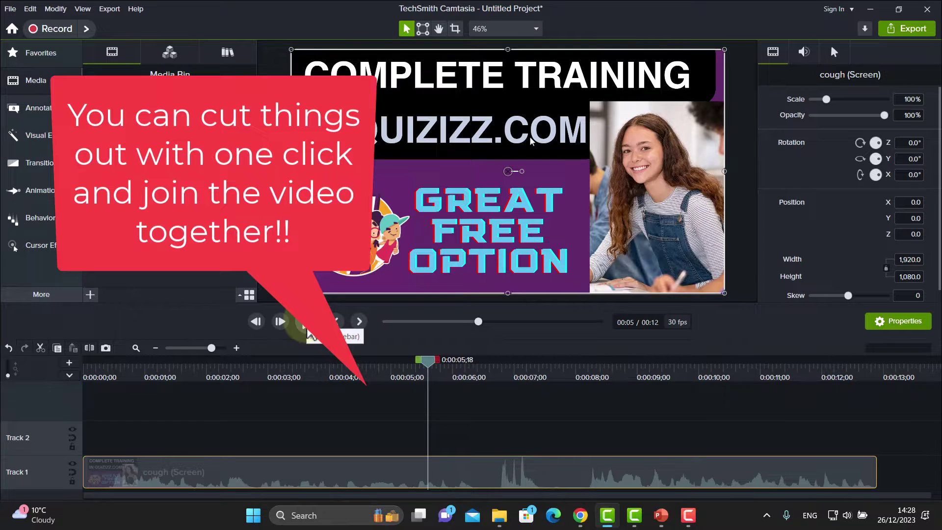
left_click(308, 323)
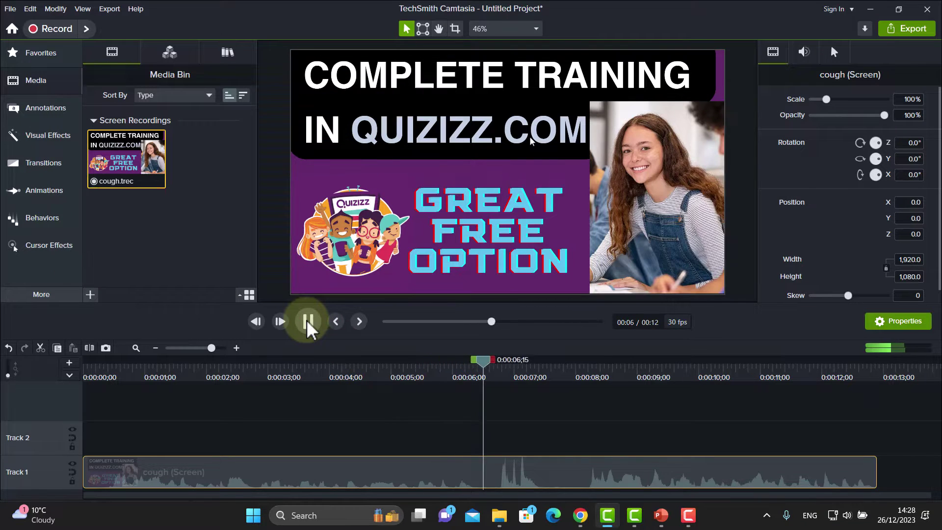
left_click(308, 321)
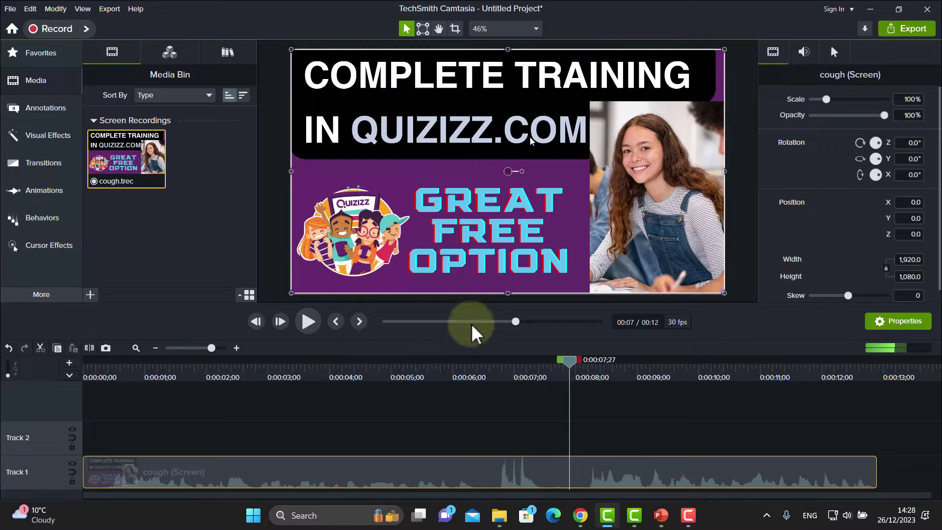
left_click_drag(566, 361, 569, 402)
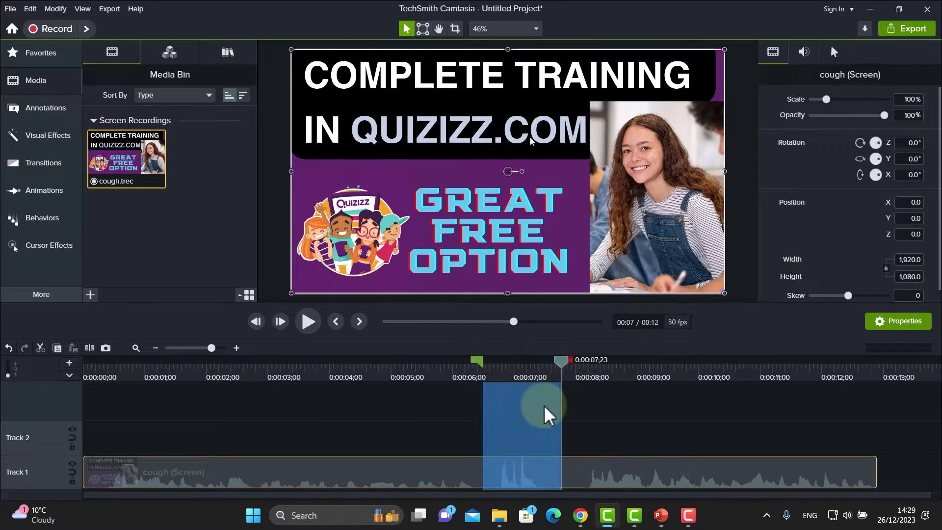
right_click(506, 439)
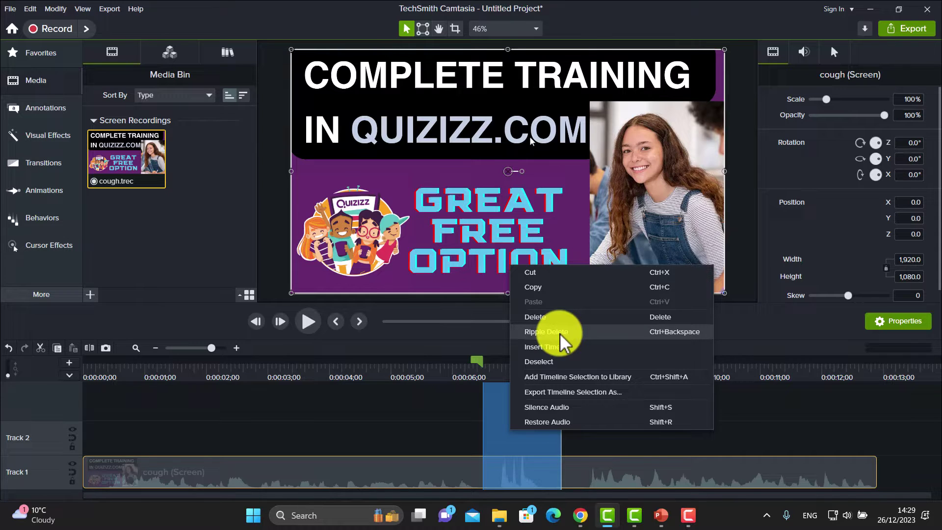
left_click(560, 333)
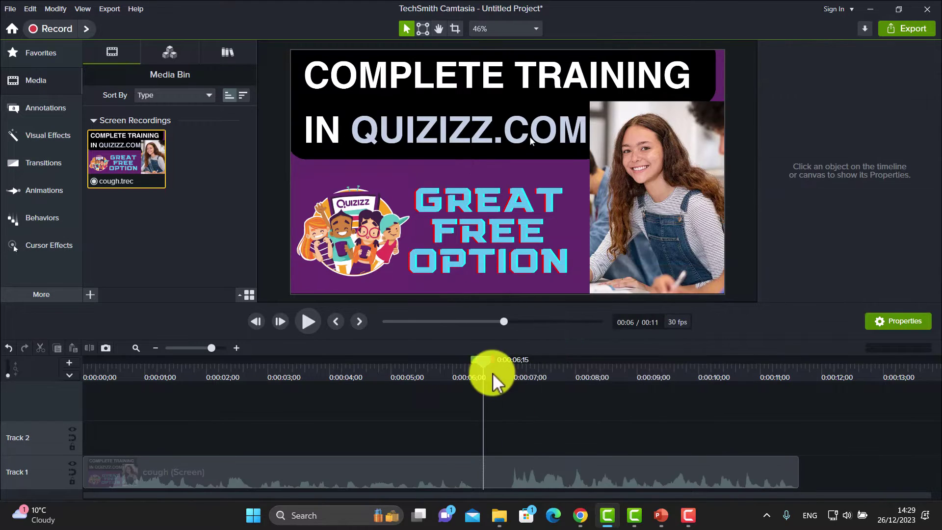
Step: Play back the joined recording from 0:00:05;14 to check the cut
left_click_drag(490, 355, 446, 370)
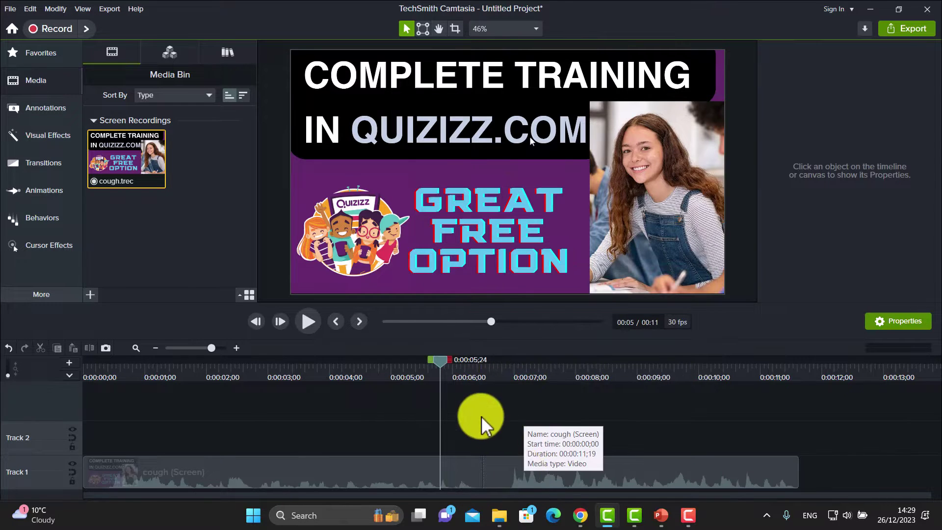
left_click_drag(438, 365, 419, 368)
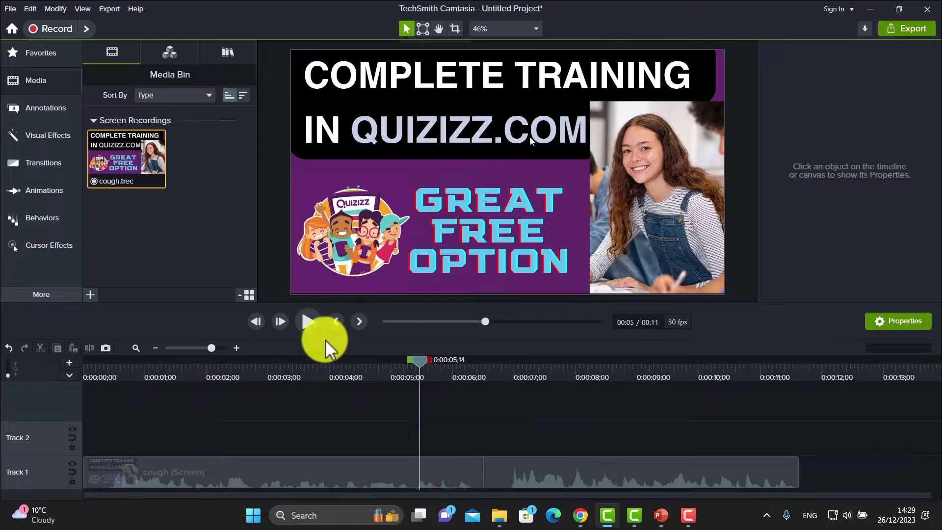
left_click(309, 320)
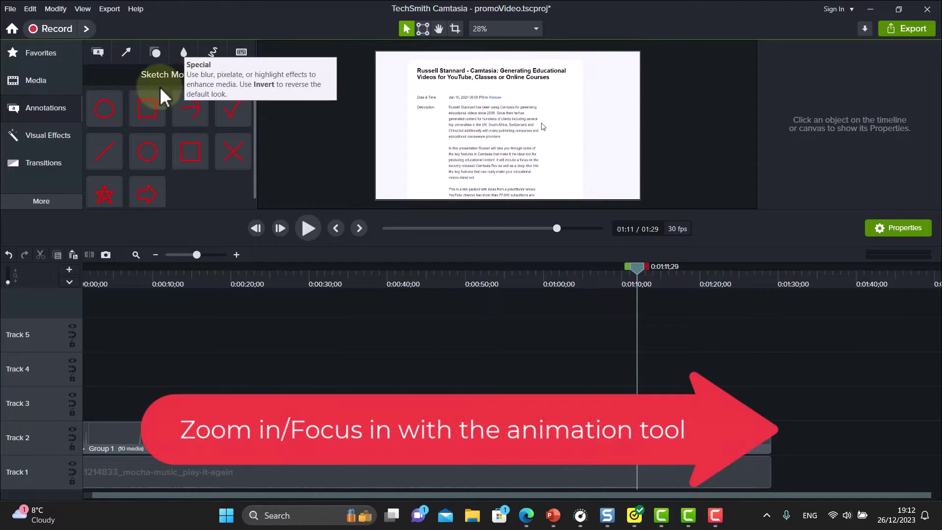
Step: Add a Zoom-n-Pan animation to Group 1 at 0:01:11;29, zooming to 148% on the upper part of the document
left_click(40, 199)
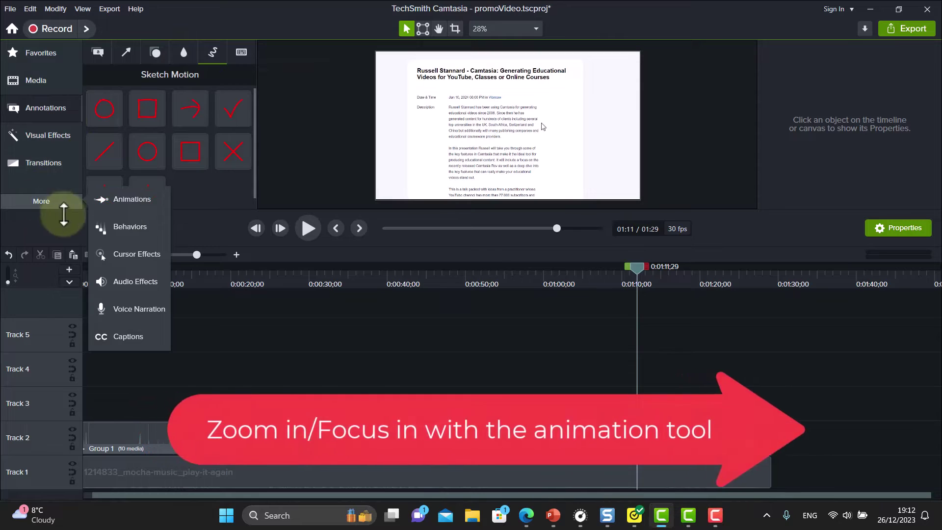
left_click(128, 204)
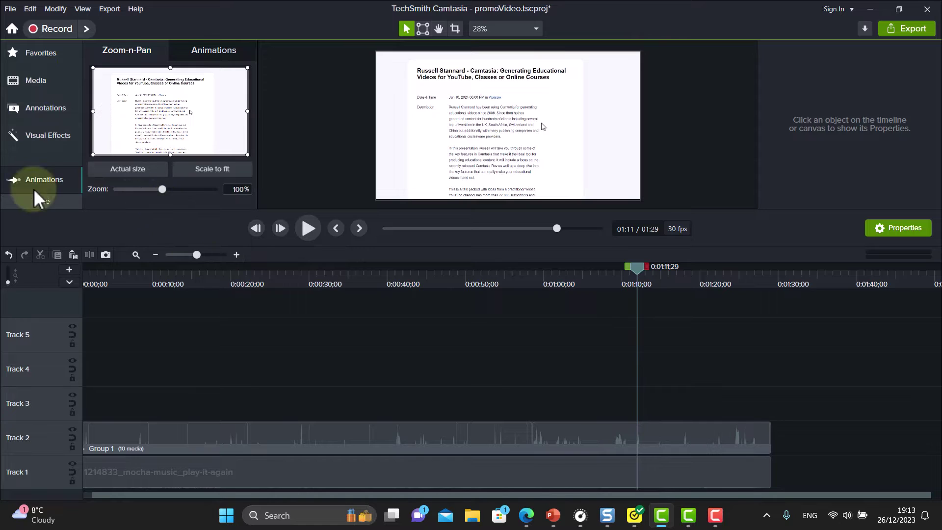
left_click_drag(163, 190, 219, 192)
left_click_drag(196, 114, 178, 94)
left_click_drag(211, 189, 187, 186)
left_click(437, 147)
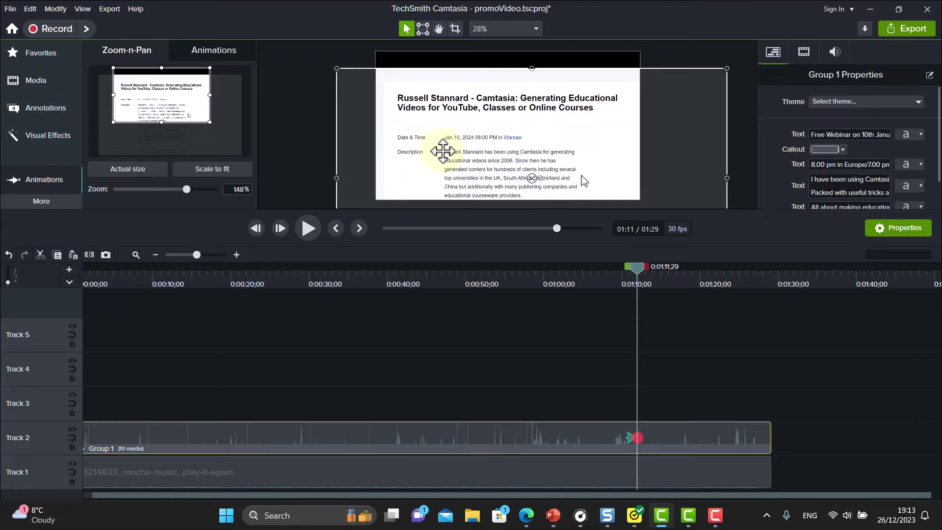
Step: Add a Scale to fit zoom-out to Group 1 at 0:01:16;22, and preview both animations from 0:01:09;16
left_click_drag(641, 274, 676, 285)
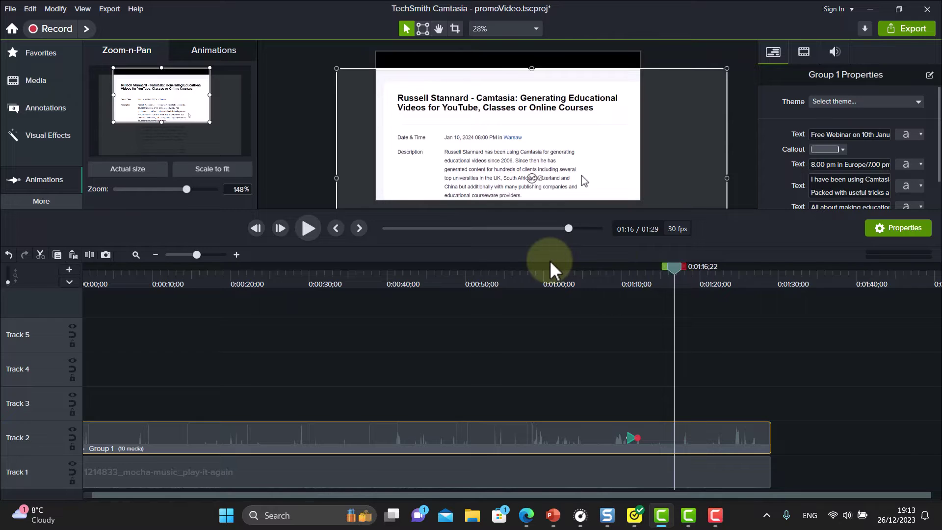
left_click(211, 170)
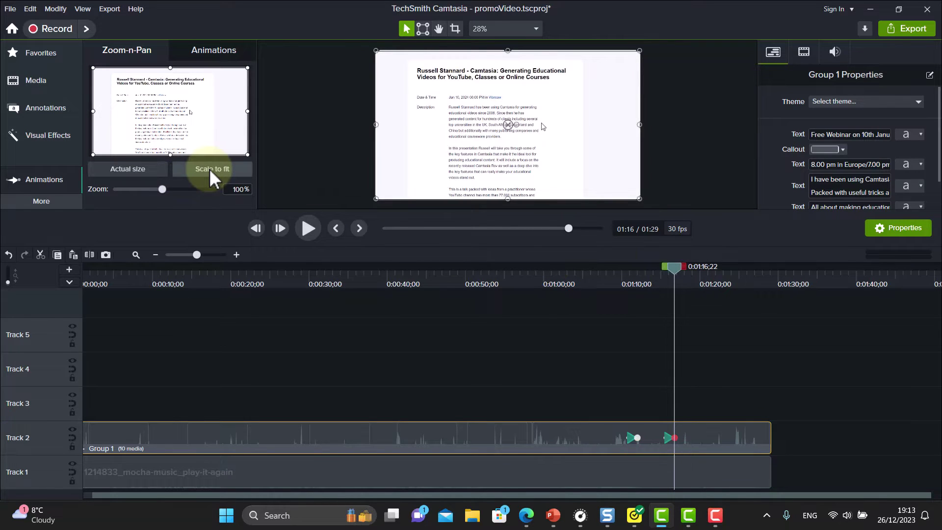
left_click_drag(682, 273, 617, 276)
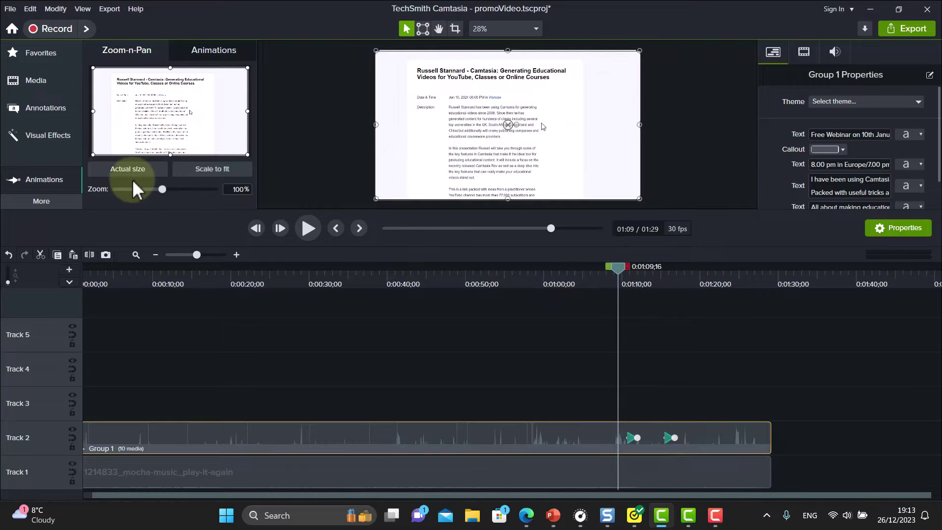
left_click(309, 228)
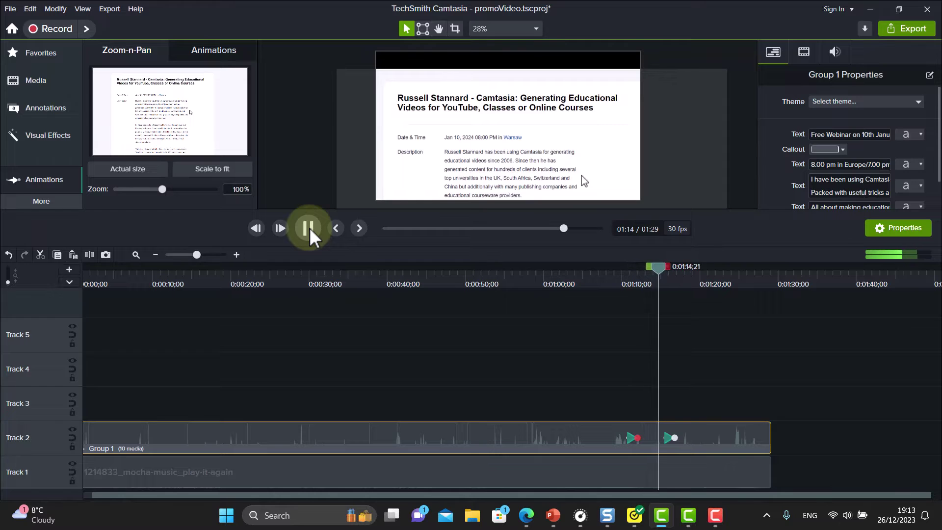
left_click(309, 228)
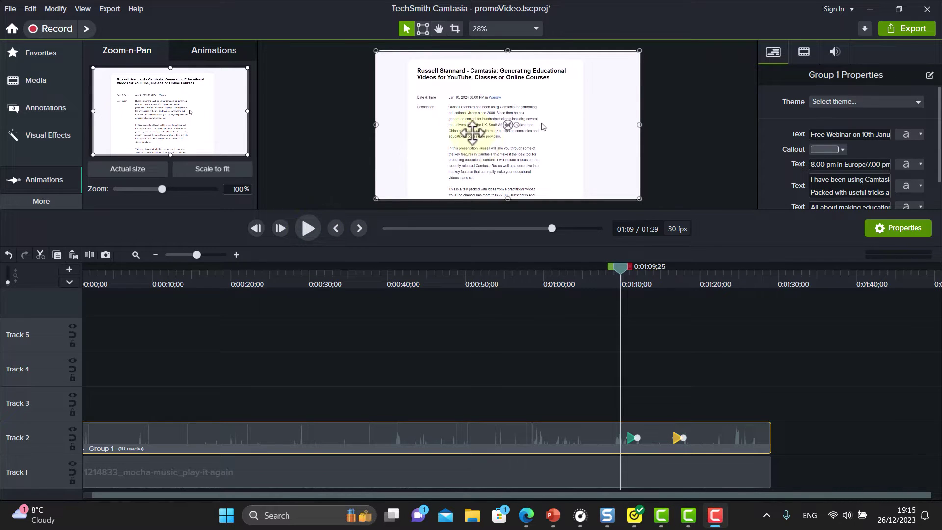
Step: Play to 0:01:12;01, just after the zoom-in, and add a Sketch Motion rectangle over the start of the document title
left_click(309, 229)
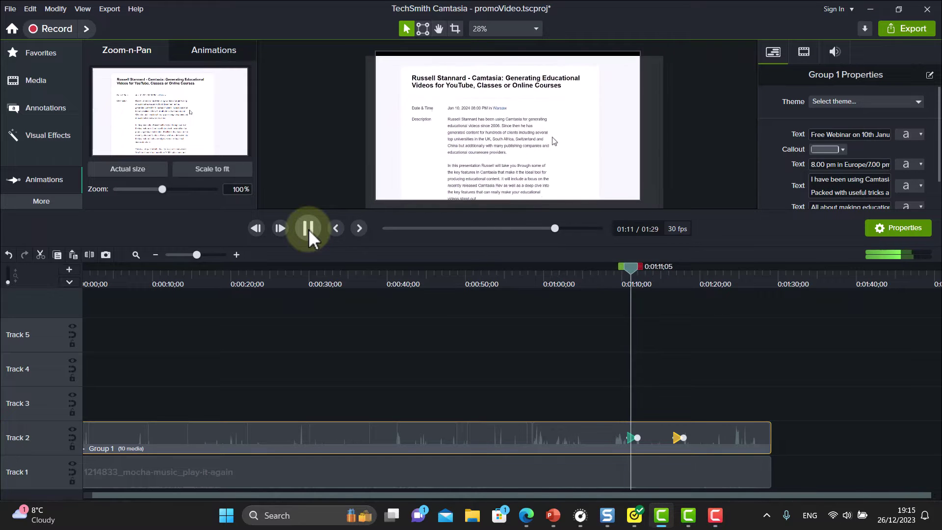
left_click(308, 229)
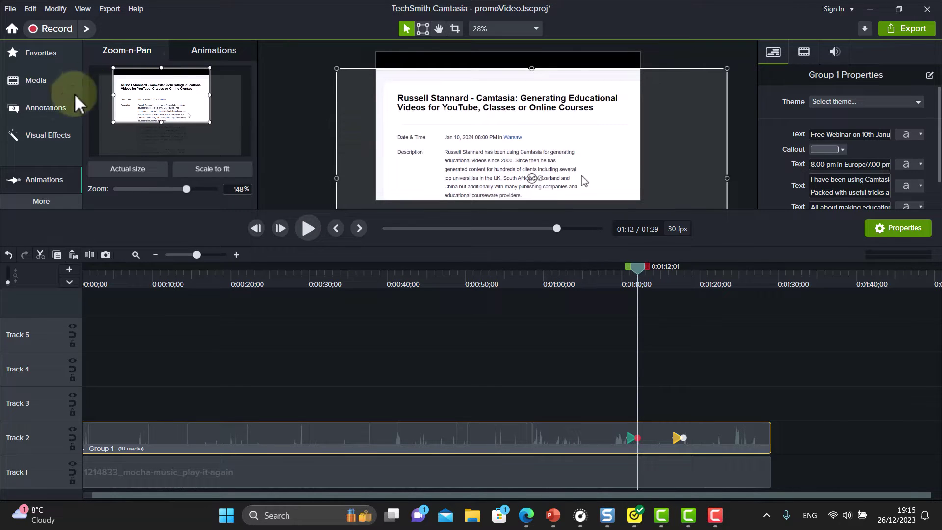
left_click(49, 111)
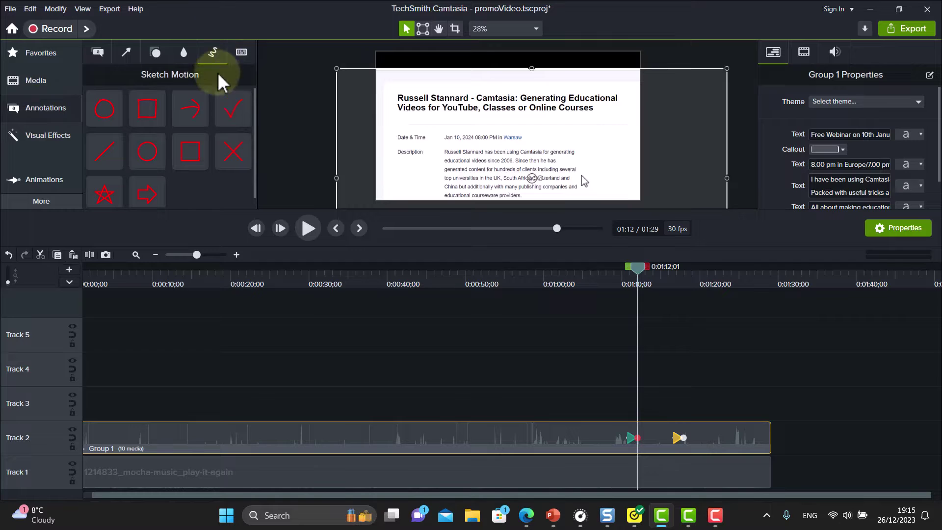
mouse_move(147, 111)
left_mouse_down()
mouse_move(307, 154)
mouse_move(431, 110)
left_mouse_up()
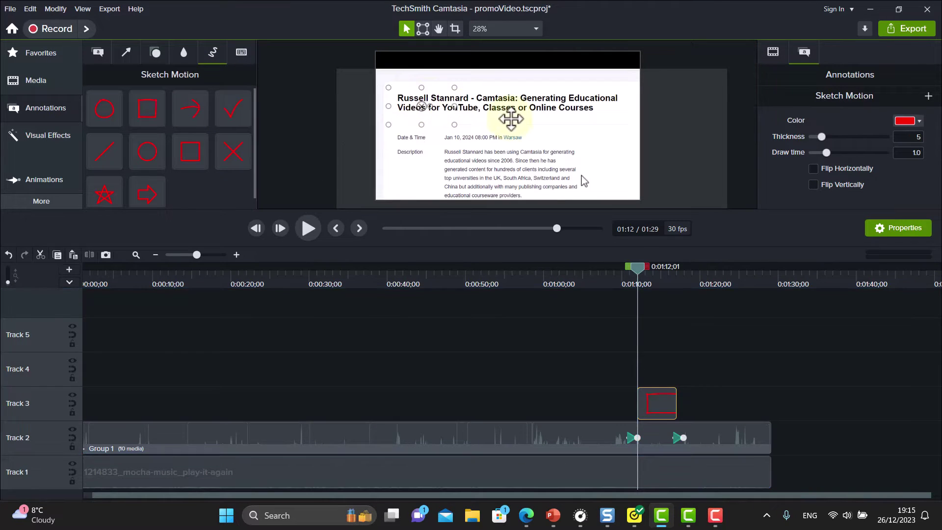
Step: Play until the sketch rectangle is drawn, widen it to enclose the full two-line title, and set its thickness to 11
left_click(314, 235)
left_click(308, 228)
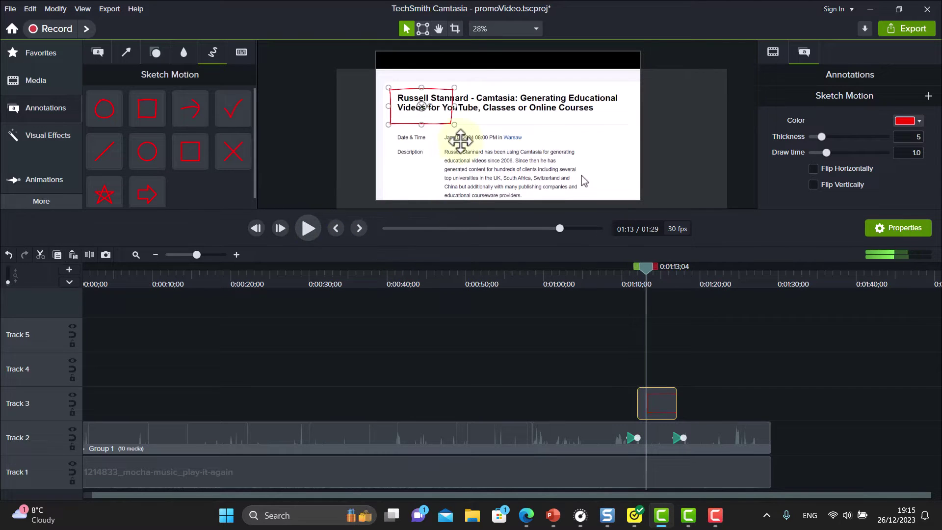
left_click_drag(452, 107, 639, 107)
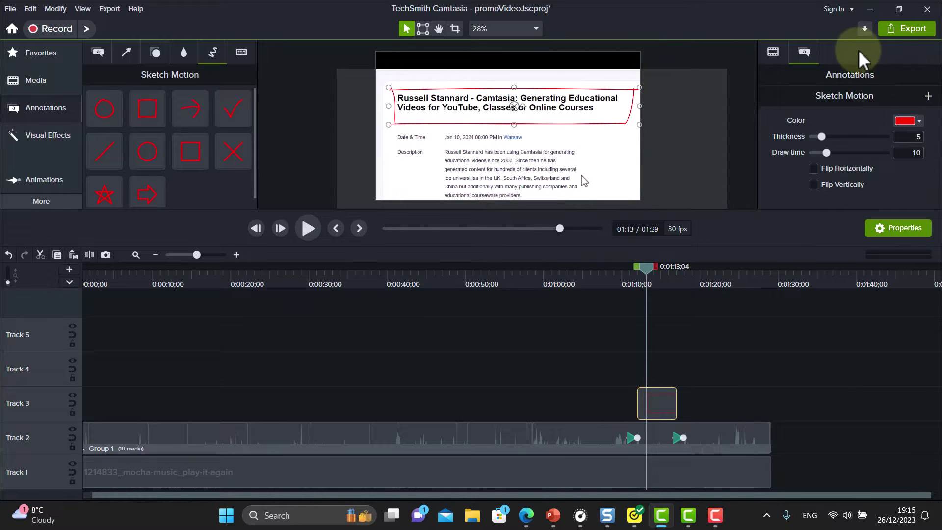
left_click_drag(820, 139, 853, 149)
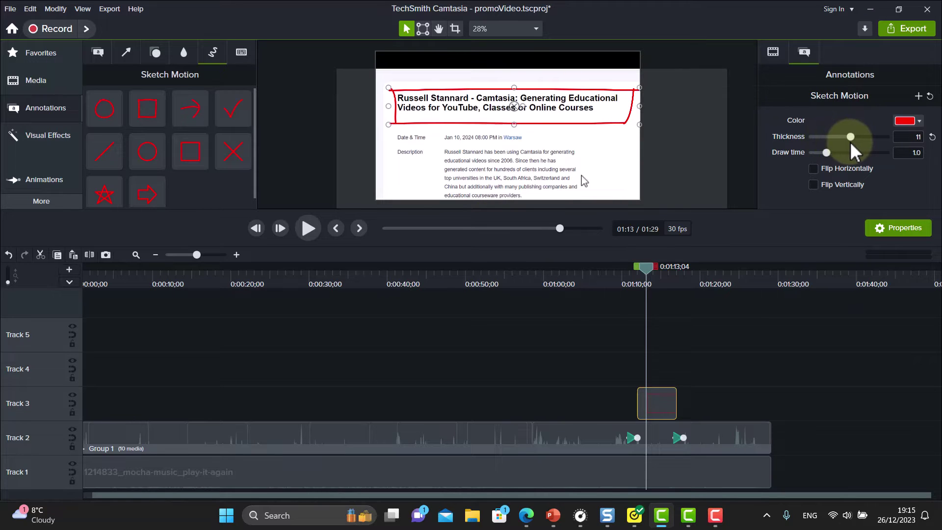
Step: Play back the zoom-in and the sketch rectangle from 0:01:10;13
left_click_drag(672, 277, 636, 281)
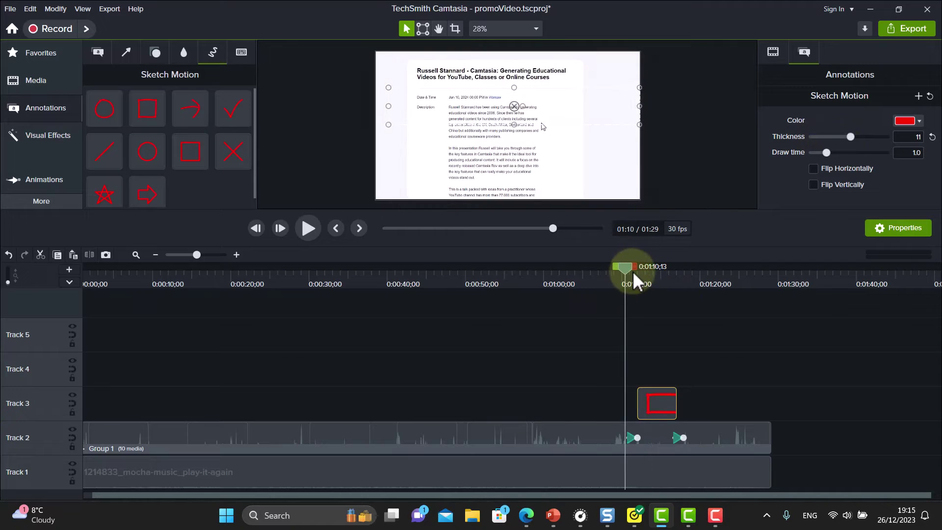
left_click(308, 227)
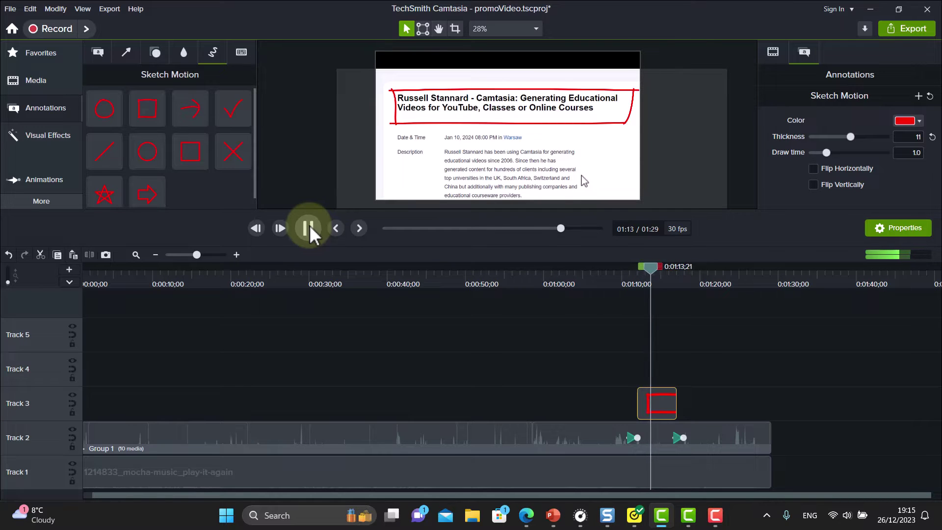
left_click(308, 228)
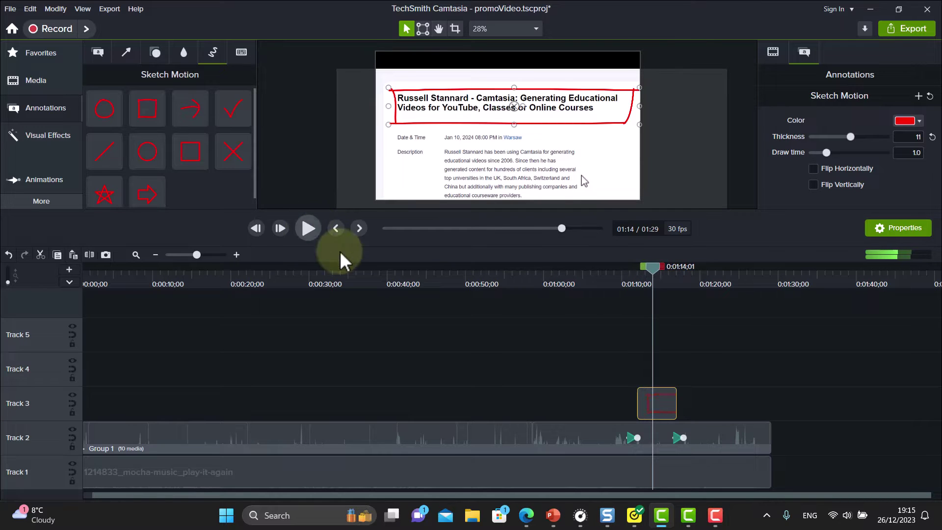
Step: Choose a different hue for the sketch rectangle around the document title
left_click(920, 122)
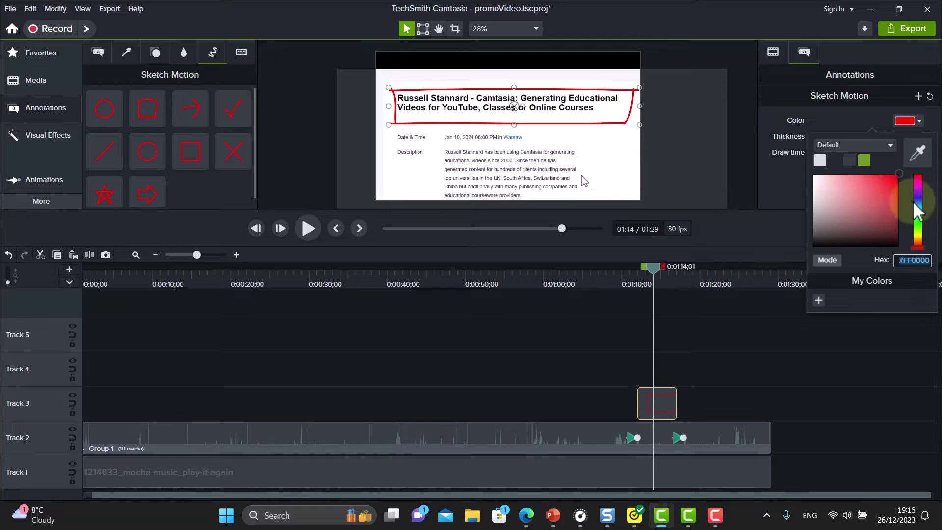
left_click(919, 234)
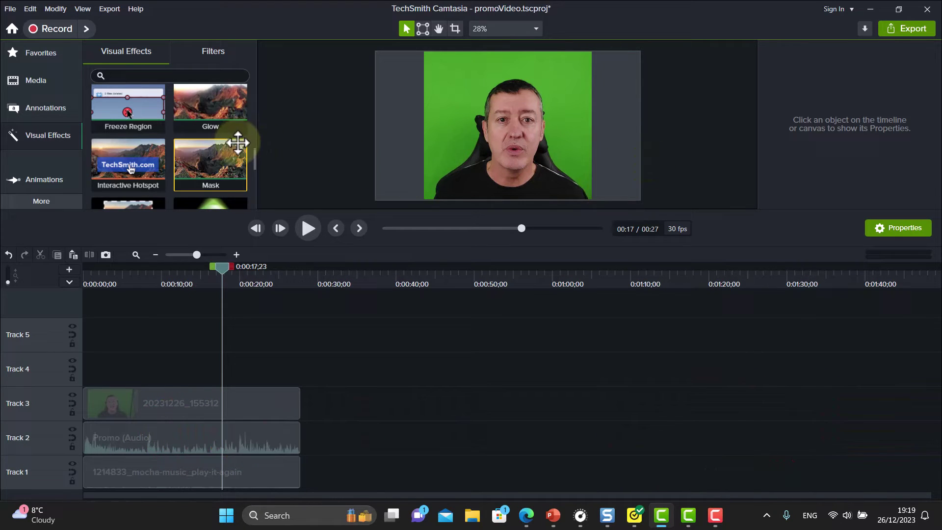
Step: Apply the Mask visual effect to the 20231226_155312 webcam clip on Track 3 and deselect it to view the result
left_click(33, 136)
left_click(37, 136)
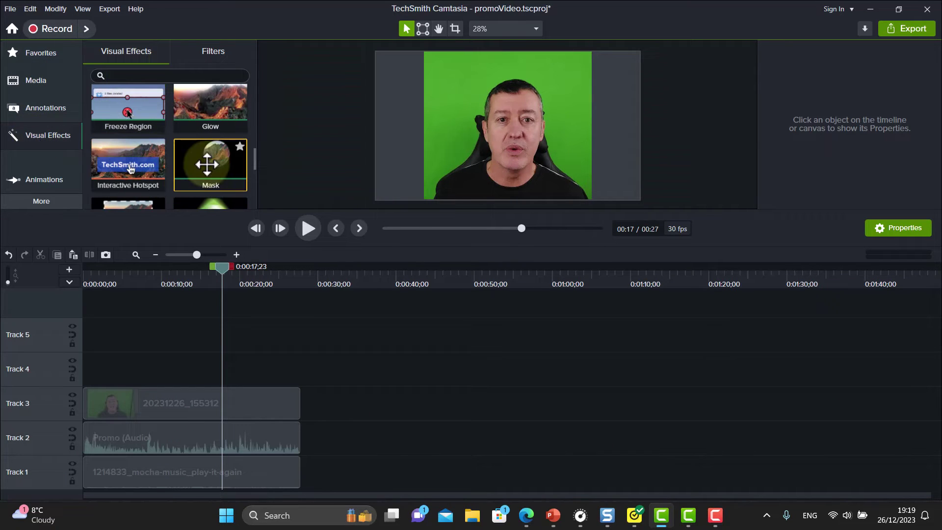
left_click_drag(215, 175, 164, 406)
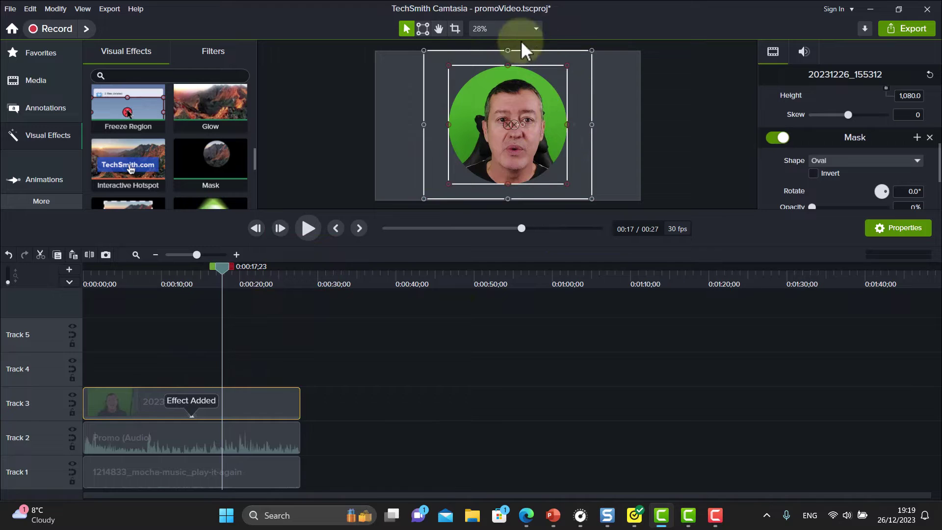
left_click(663, 118)
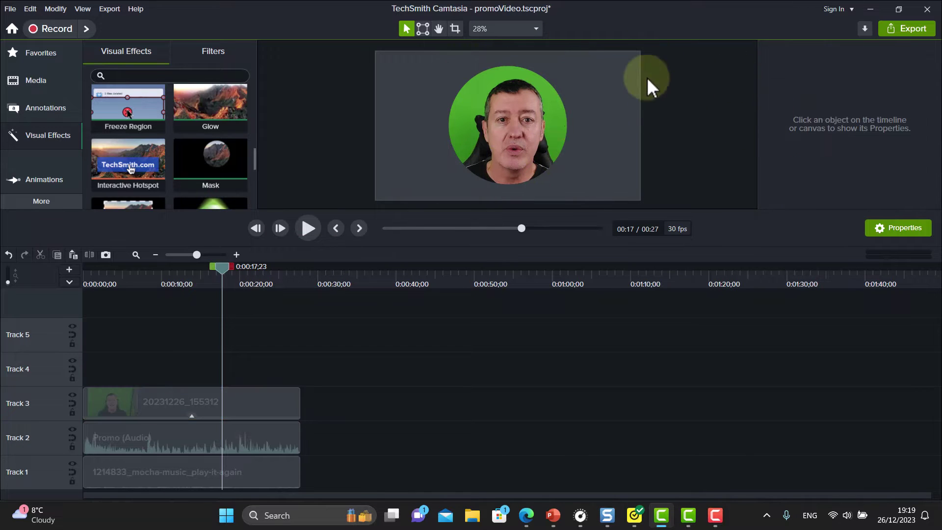
Step: Set the mask shape of the webcam clip to Rectangle
left_click(522, 120)
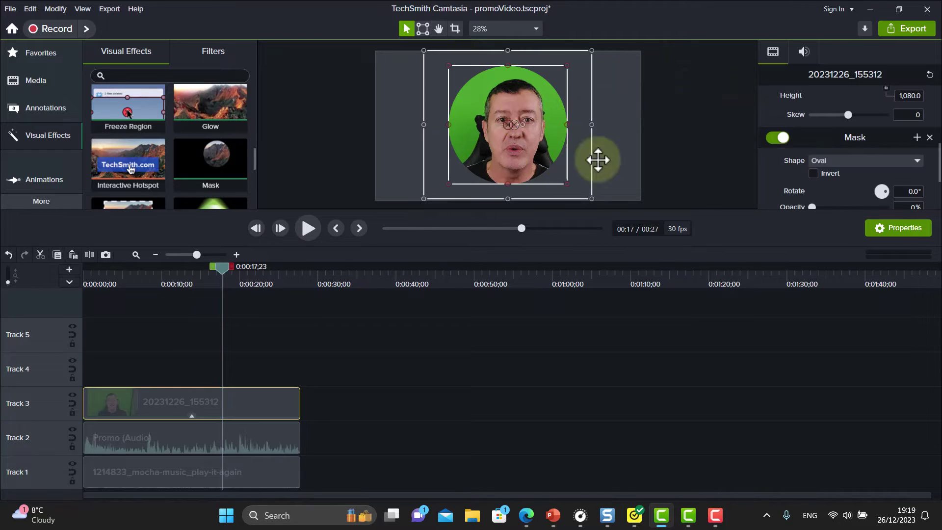
left_click(916, 161)
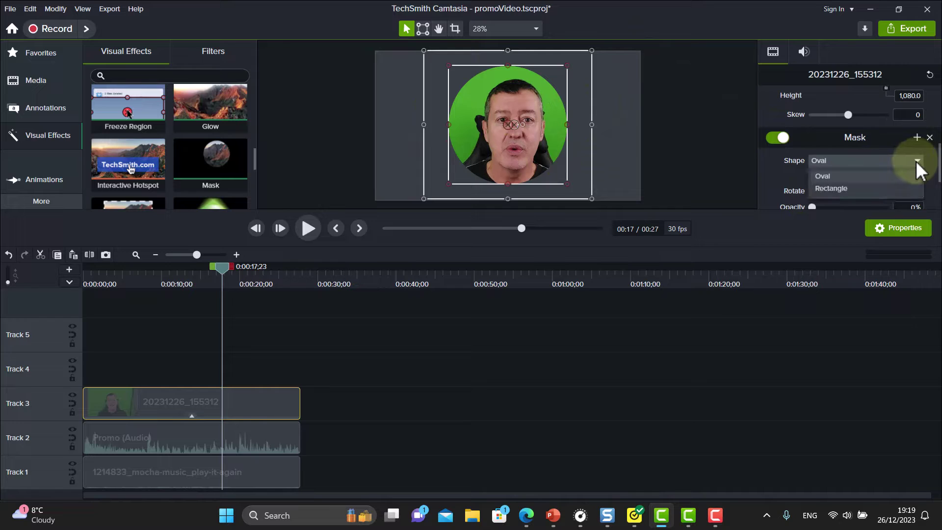
left_click(850, 190)
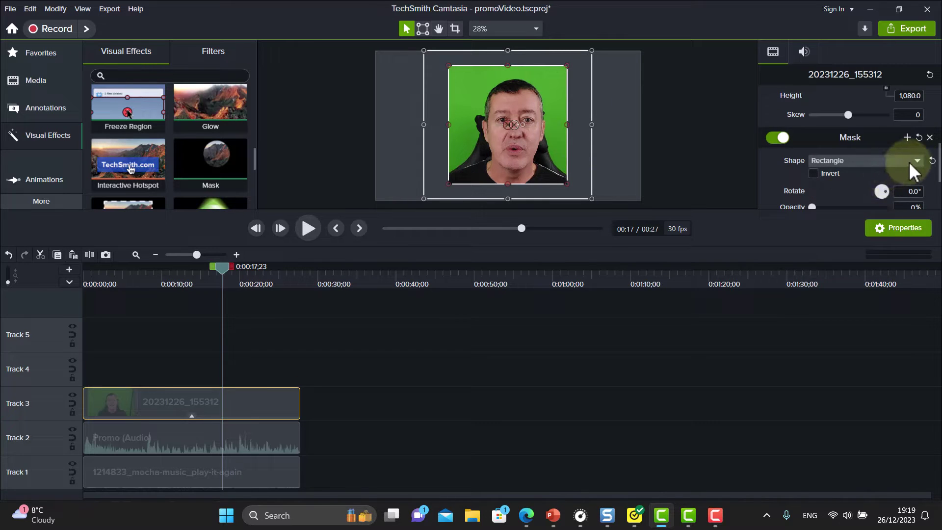
Step: Set the mask shape of the webcam clip to Oval
left_click(924, 173)
left_click(839, 177)
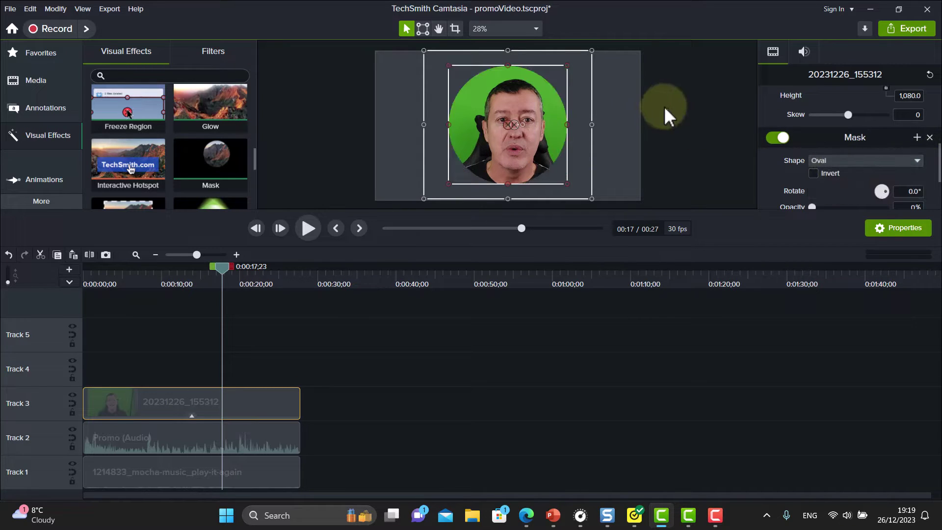
left_click(680, 107)
Step: Move the oval-masked webcam clip to the right side of the canvas and scale it down from its upper-left corner
left_click_drag(510, 116, 572, 127)
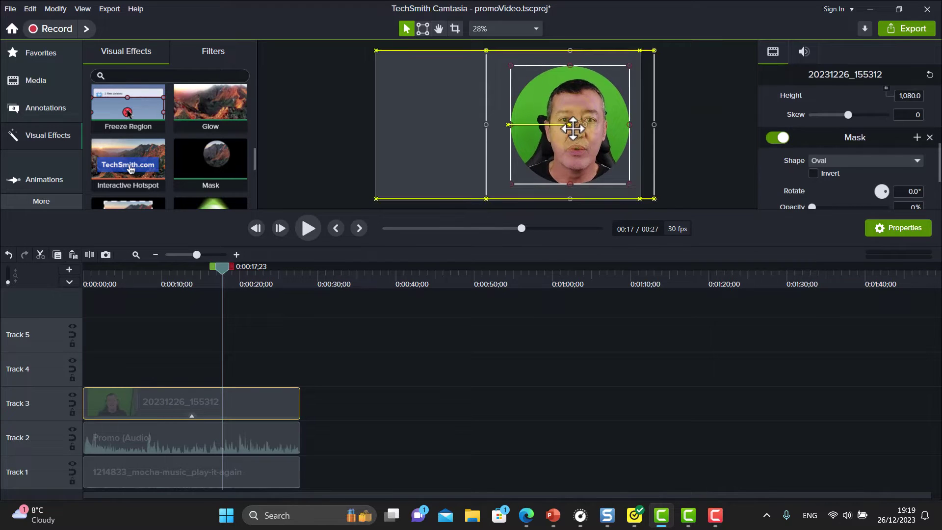
left_click(731, 105)
left_click(526, 127)
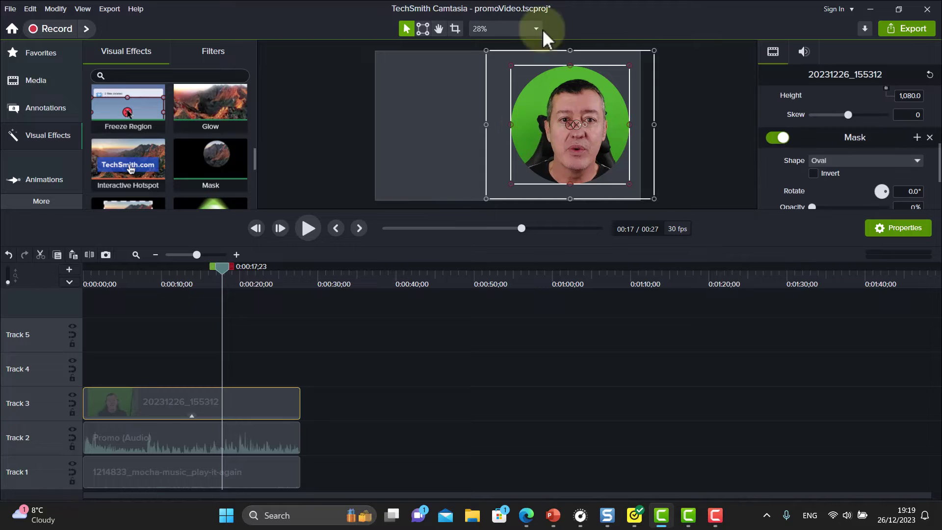
left_click_drag(486, 51, 526, 87)
left_click(693, 94)
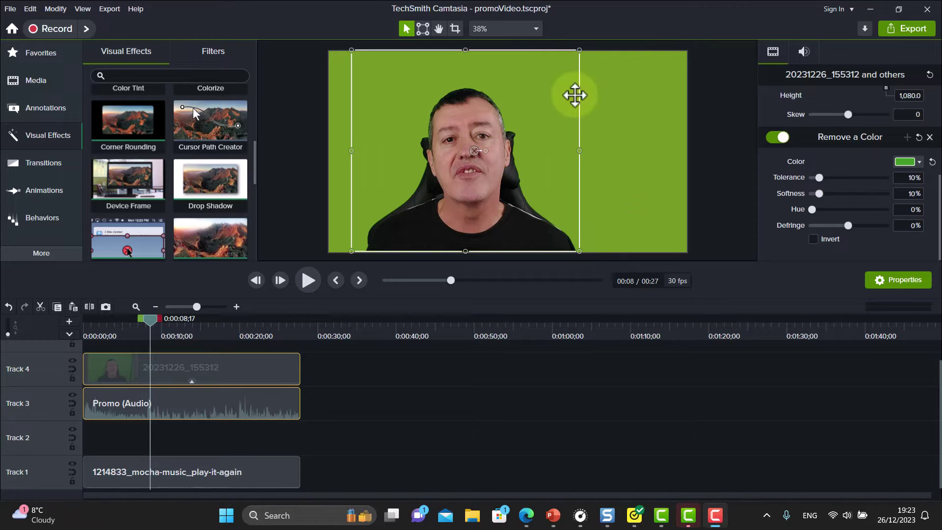
Step: Change the canvas color to dark gray in the project settings
left_click(540, 30)
left_click(518, 240)
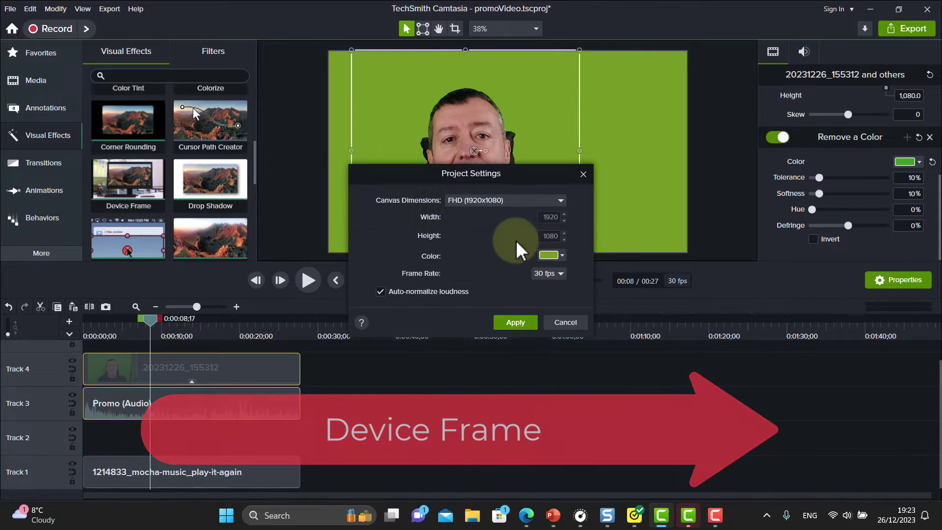
left_click(552, 255)
left_click(526, 294)
left_click(519, 325)
Step: Apply the Device Frame visual effect to the 20231226_155312 clip on Track 4
left_click(501, 215)
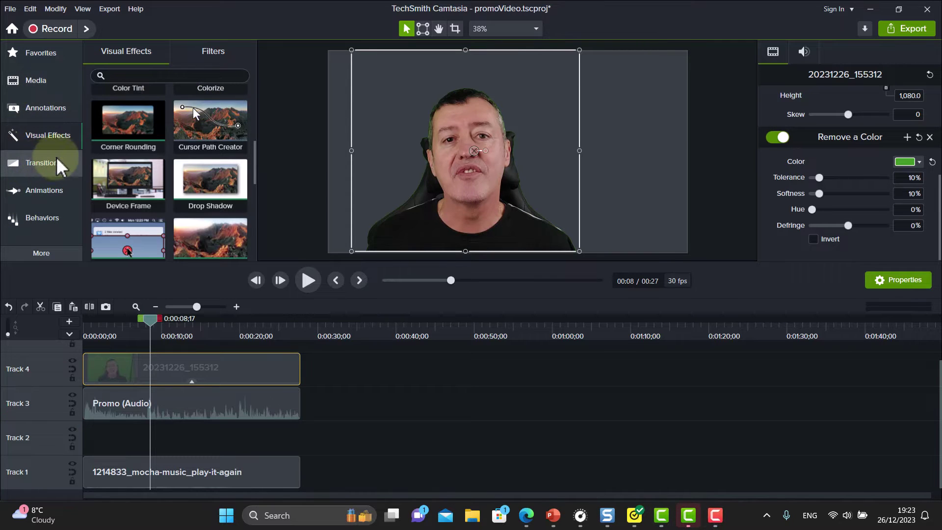
left_click(39, 136)
left_click(39, 137)
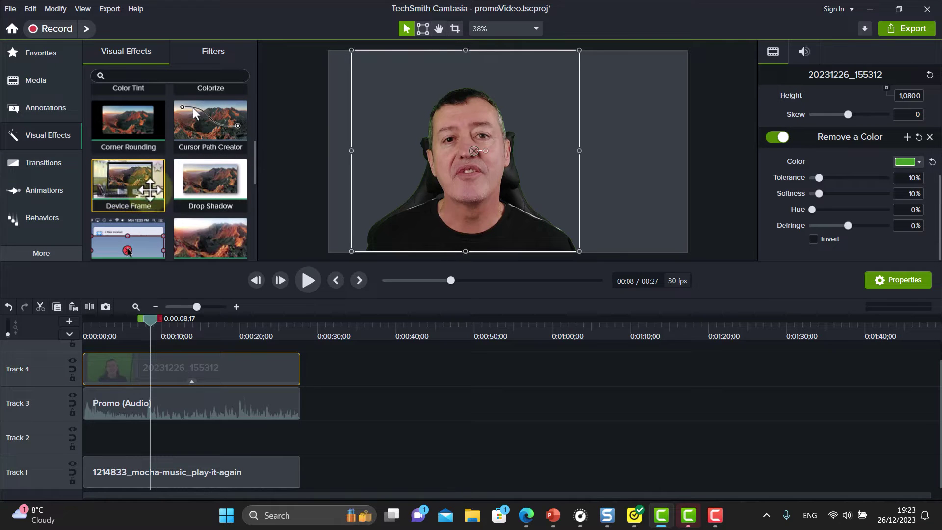
left_click_drag(126, 185, 204, 377)
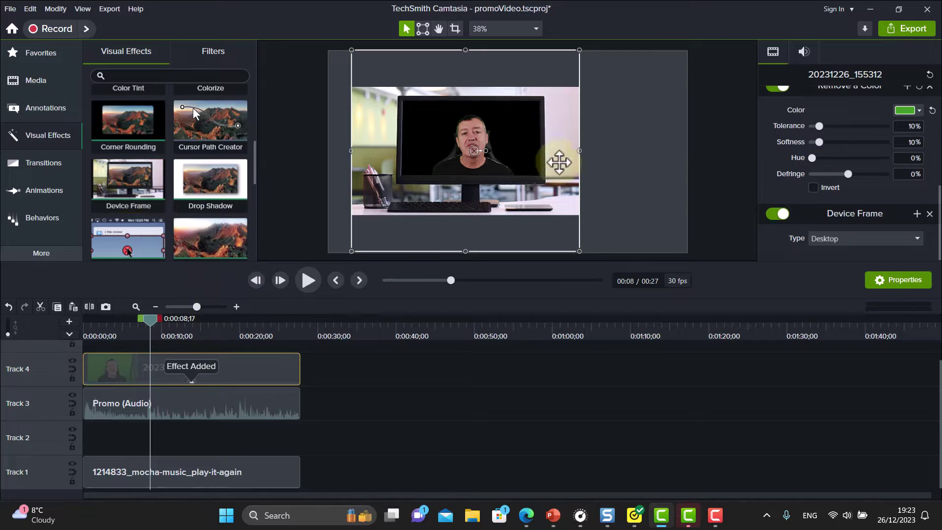
Step: Enlarge the framed webcam clip to fill the canvas width and set its device frame type to MacBook Pro
left_click_drag(580, 151, 674, 170)
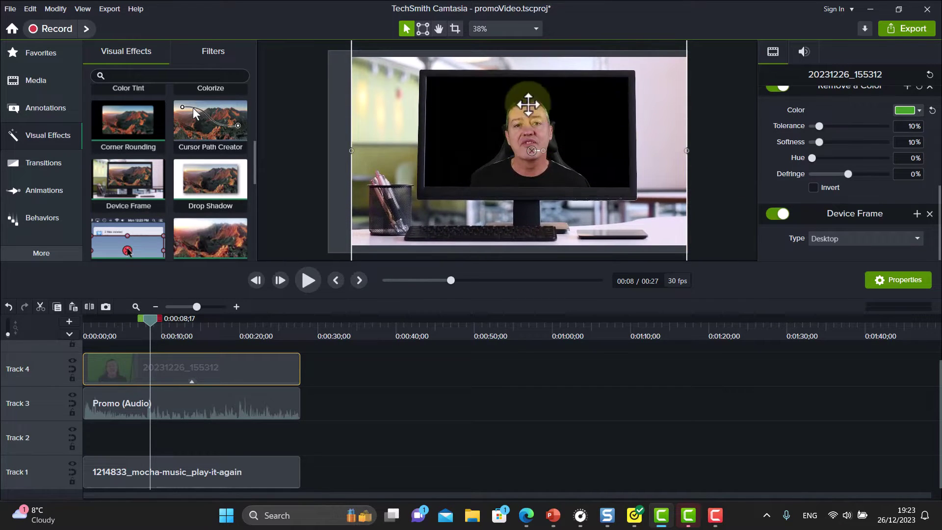
left_click_drag(351, 151, 329, 151)
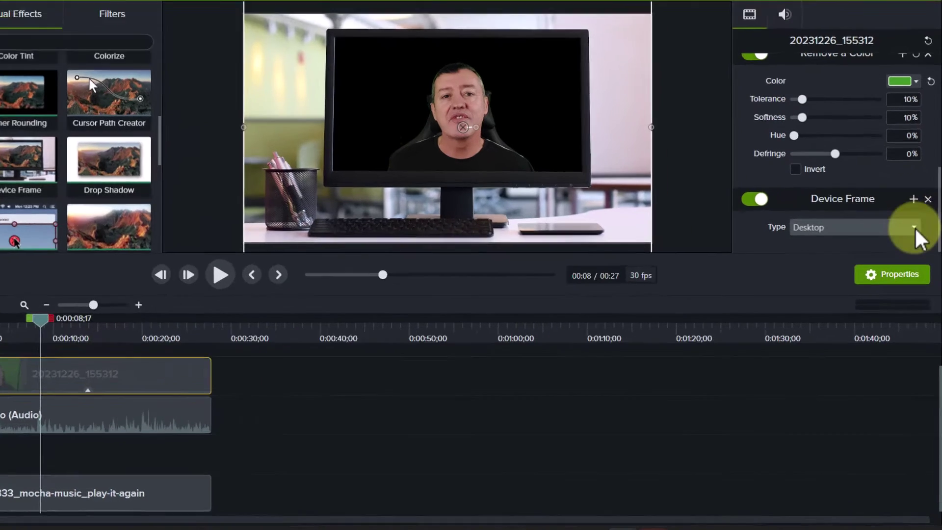
left_click(915, 227)
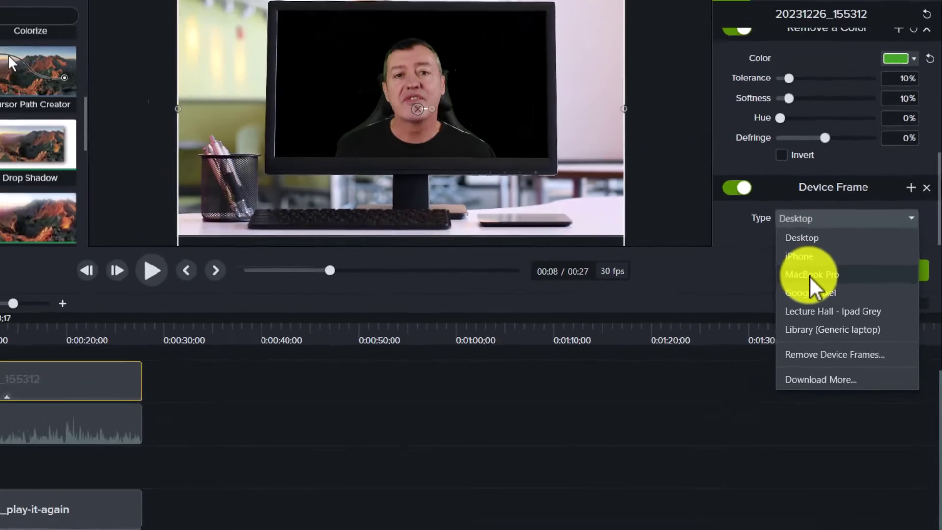
left_click(758, 255)
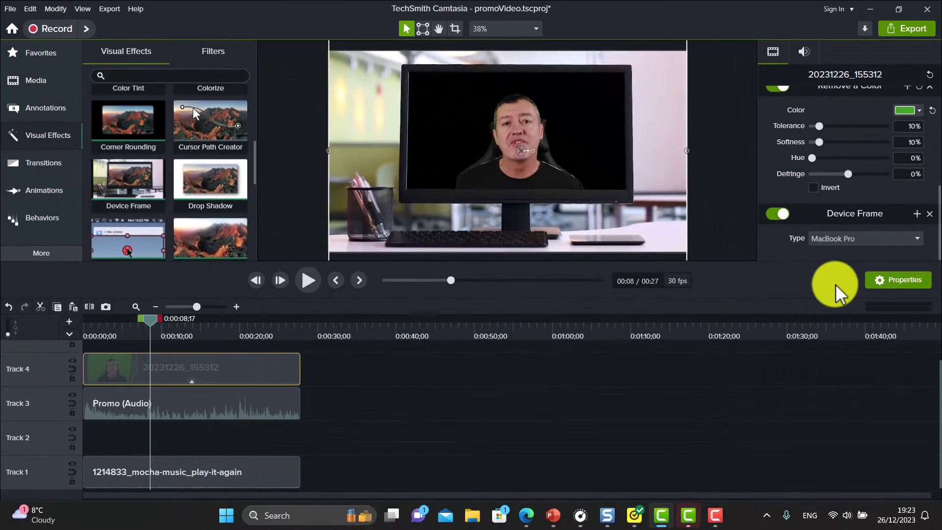
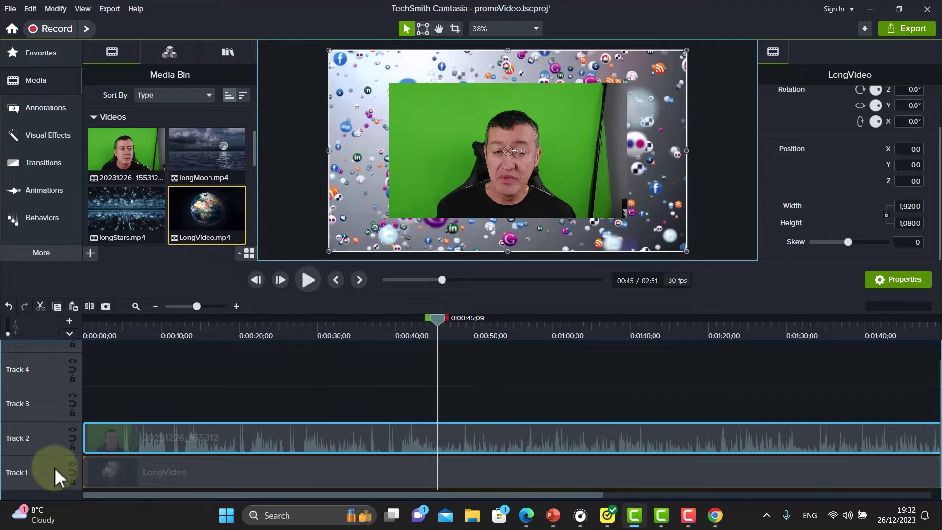
Step: At 0:00:36;16, crop the right, left and top edges of the Track 2 webcam clip to about 832.6 × 614.7
left_click(54, 467)
left_click_drag(435, 320, 360, 388)
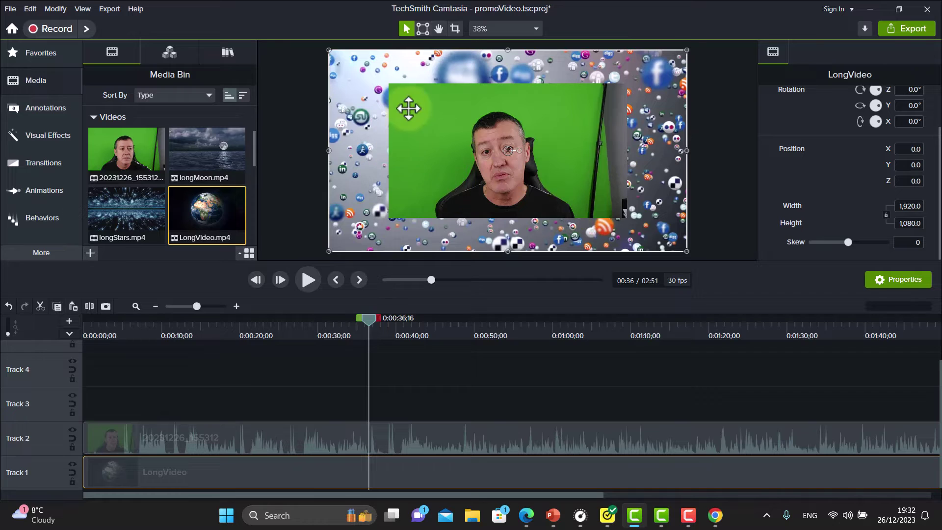
left_click(455, 29)
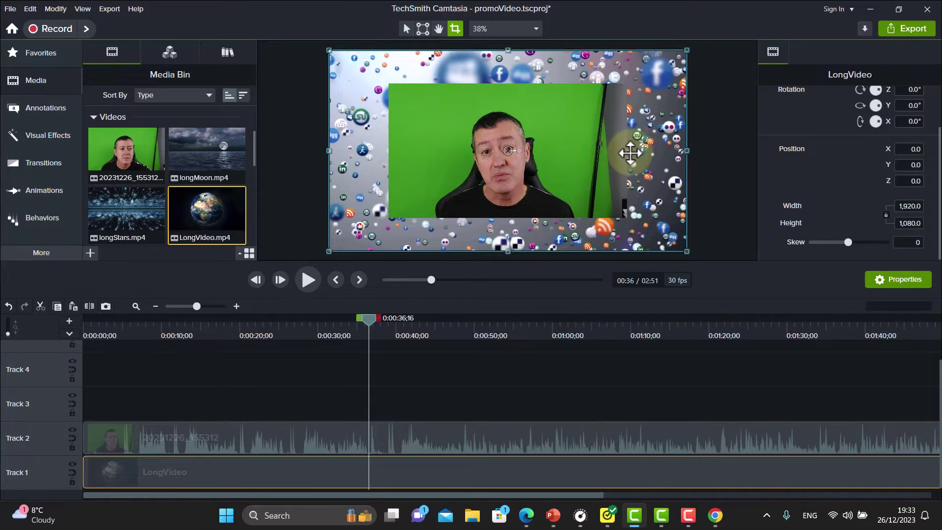
left_click(613, 152)
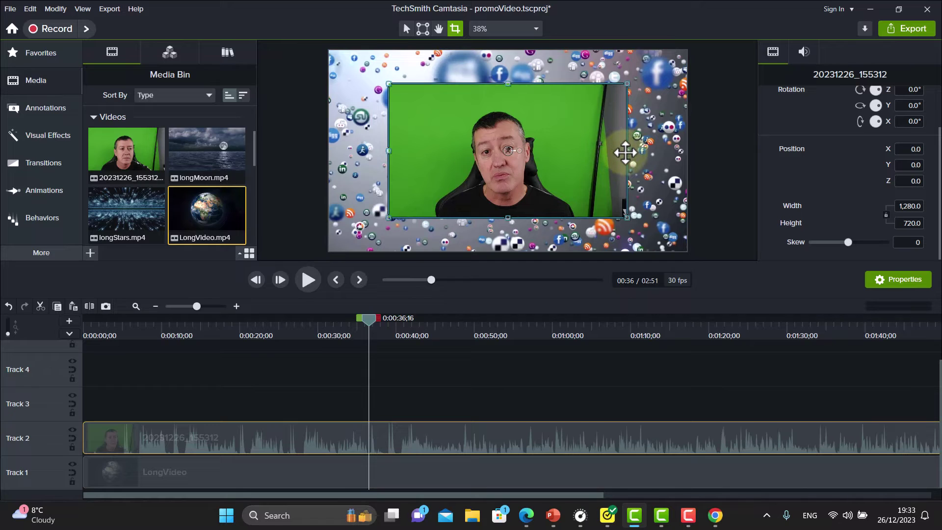
left_click_drag(627, 151, 580, 155)
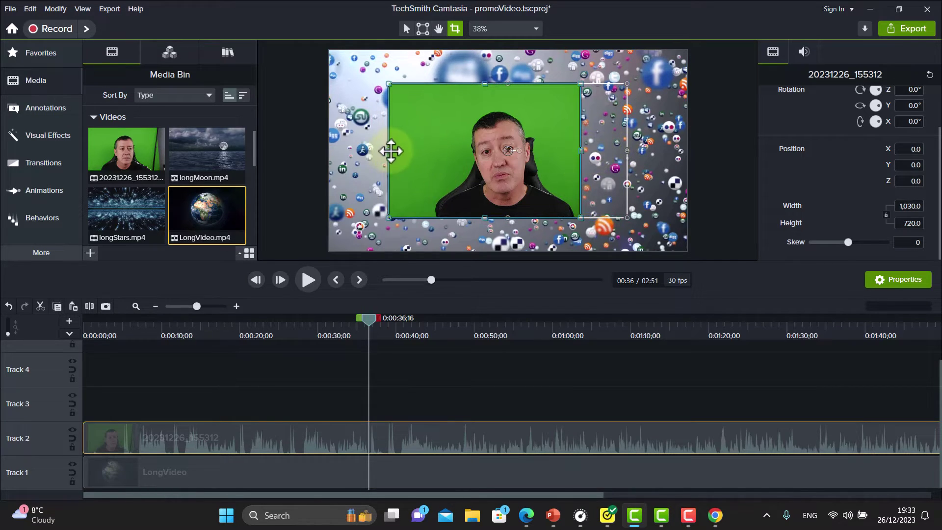
left_click_drag(388, 151, 426, 152)
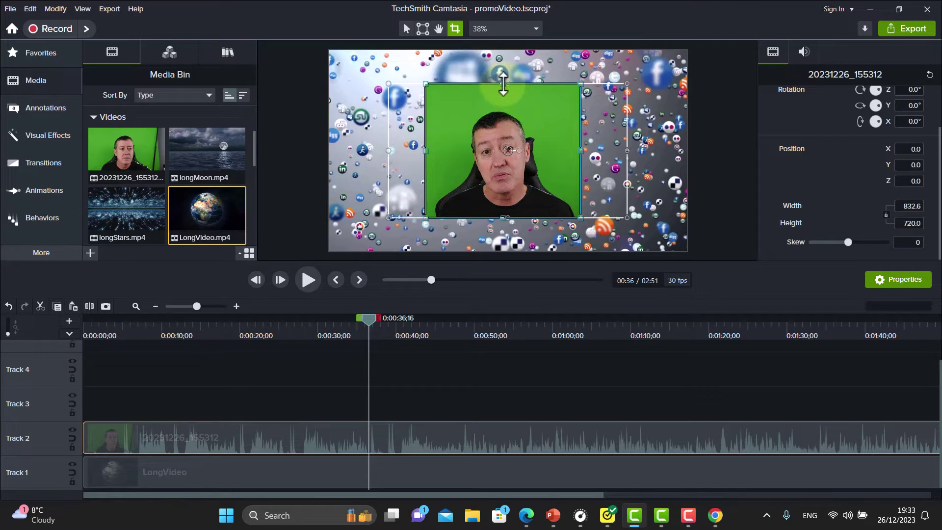
left_click_drag(504, 84, 504, 103)
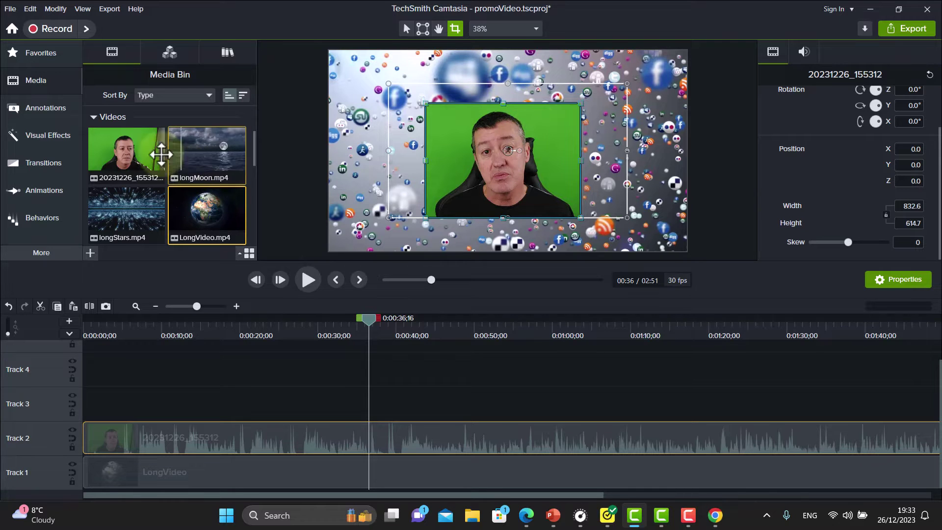
Step: Apply the Remove a Color visual effect to the cropped webcam clip on Track 2
left_click(48, 136)
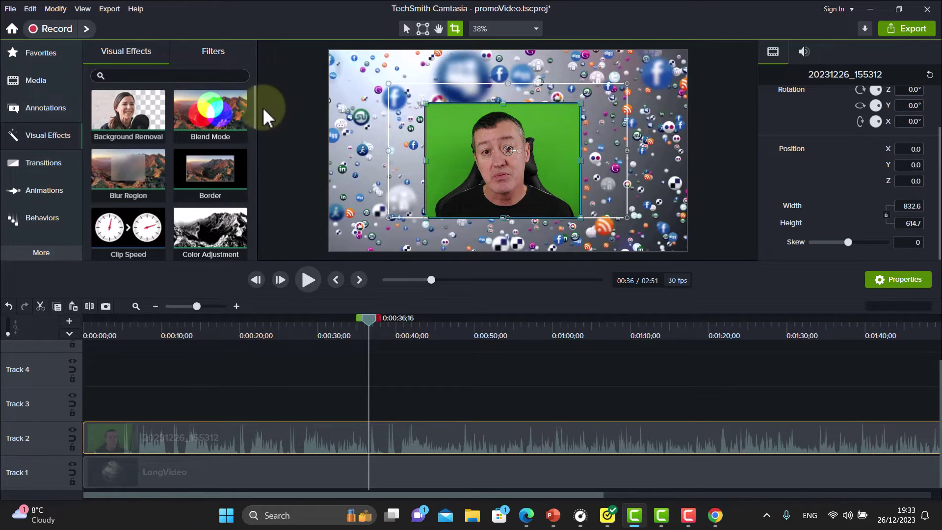
left_click_drag(254, 105, 258, 240)
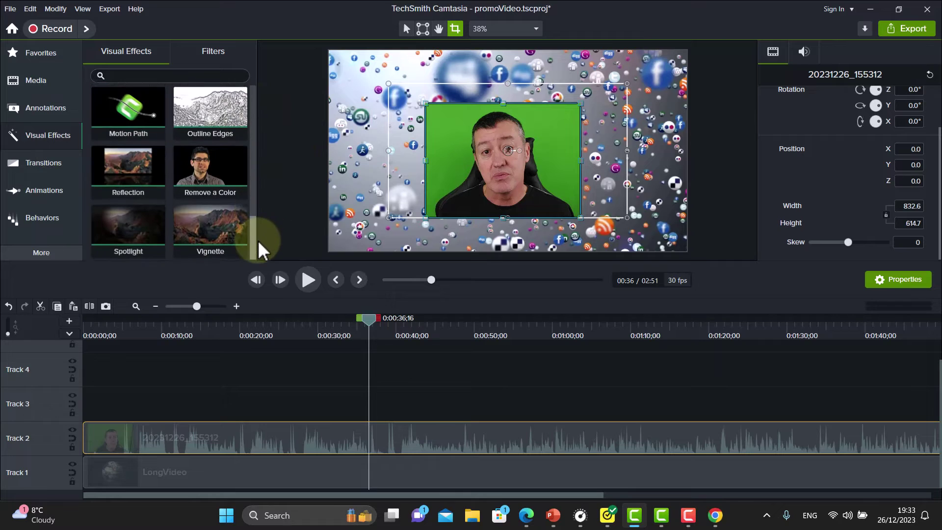
left_click_drag(210, 179, 451, 159)
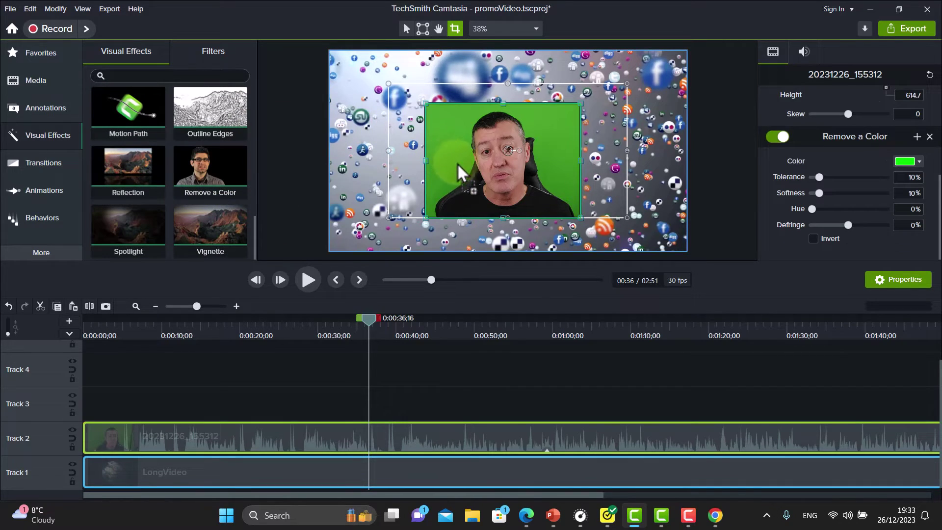
left_click_drag(458, 163, 458, 163)
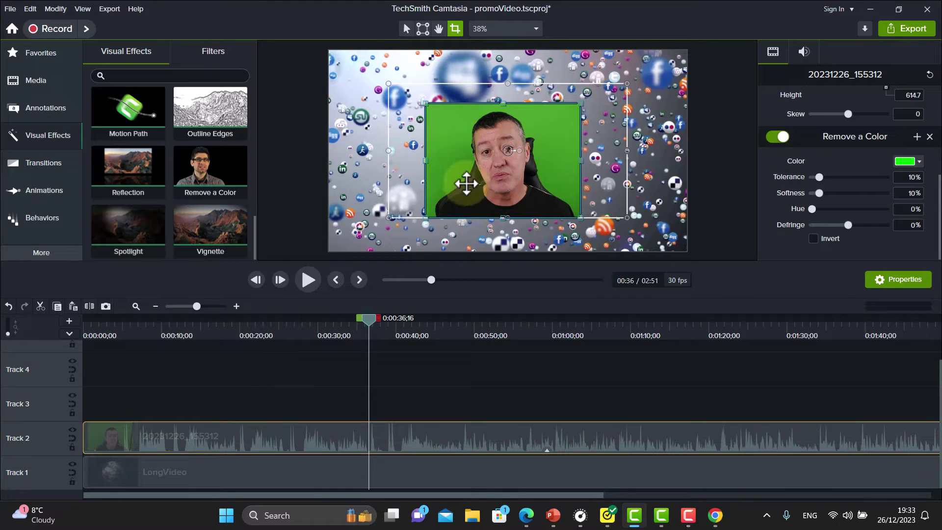
Step: Sample the webcam clip's green backdrop with the eyedropper as the color to remove
left_click(920, 163)
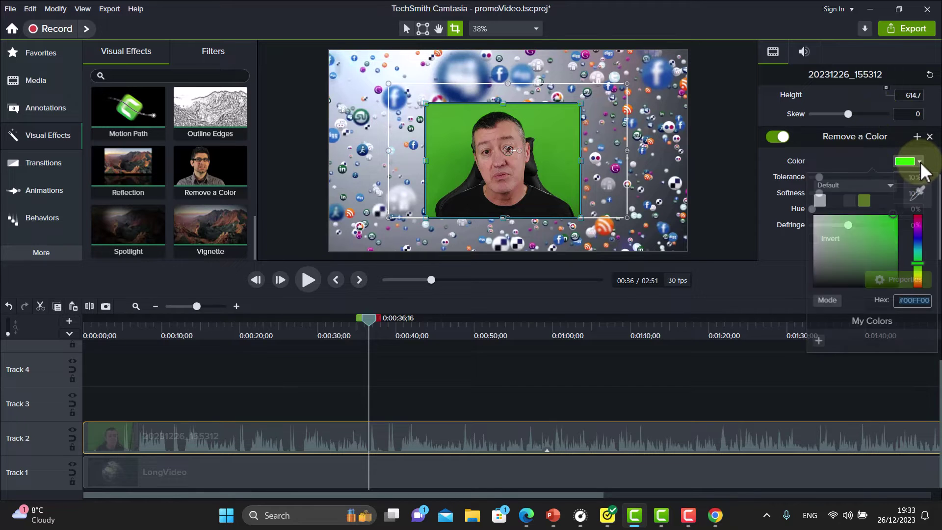
left_click(919, 194)
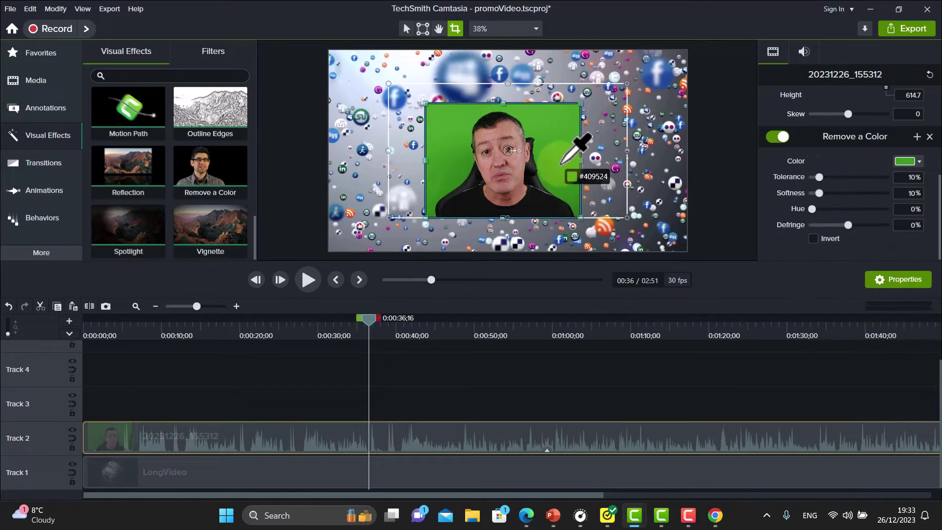
left_click(576, 150)
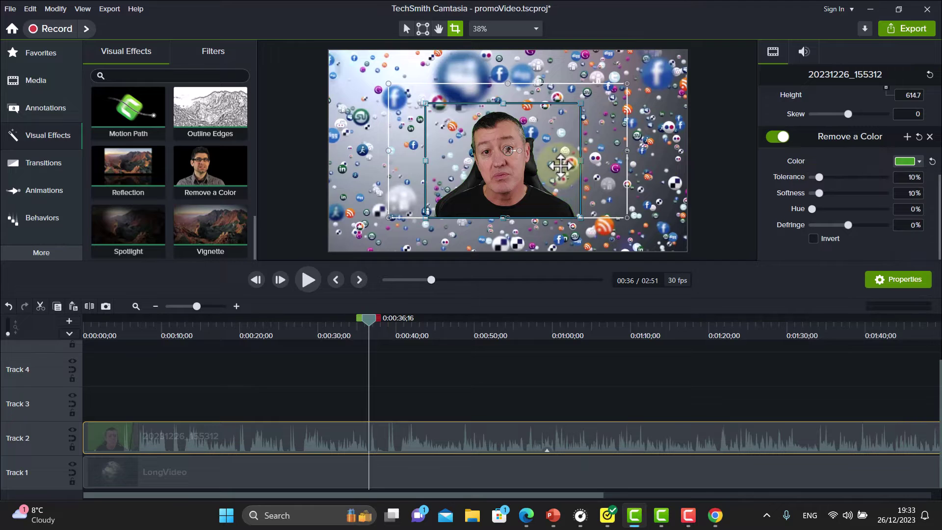
left_click(707, 121)
Step: Move the keyed webcam clip to the canvas's lower edge and enlarge it to a height of about 941.1
left_click_drag(513, 171, 524, 181)
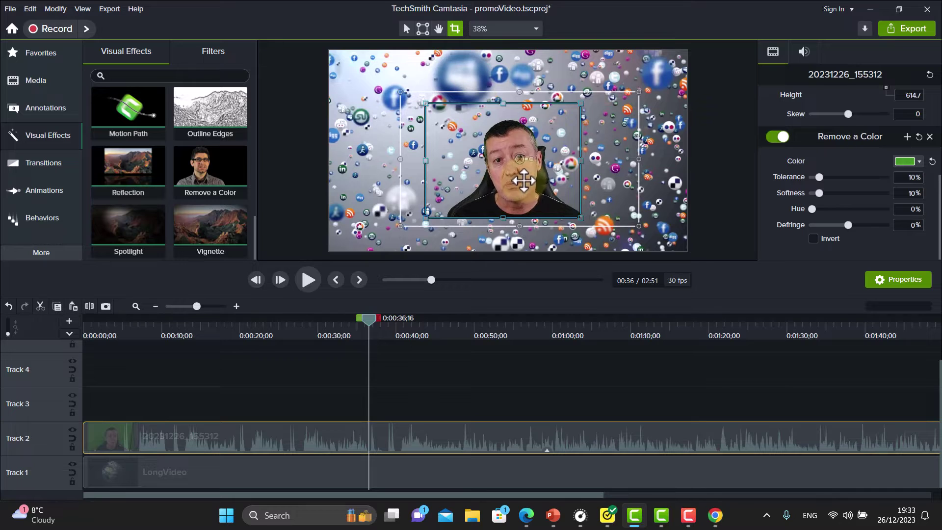
left_click(406, 29)
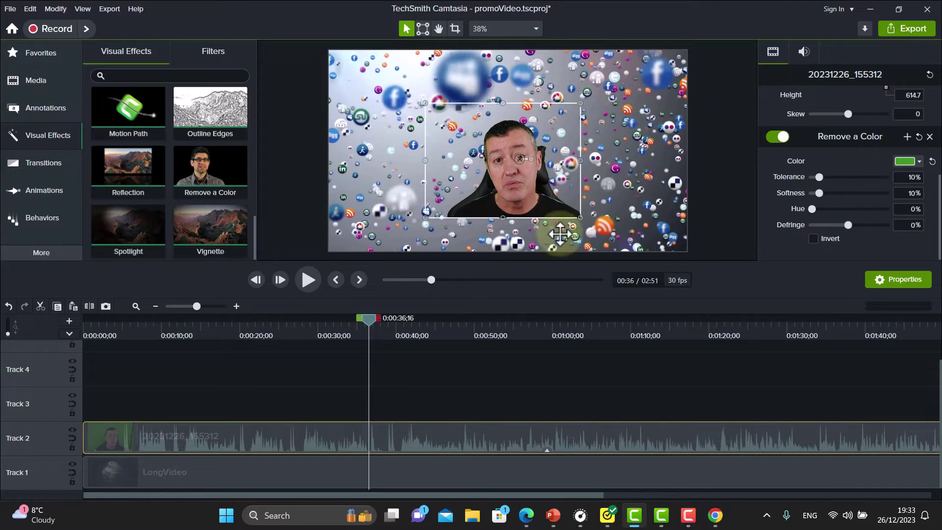
left_click_drag(511, 193, 526, 224)
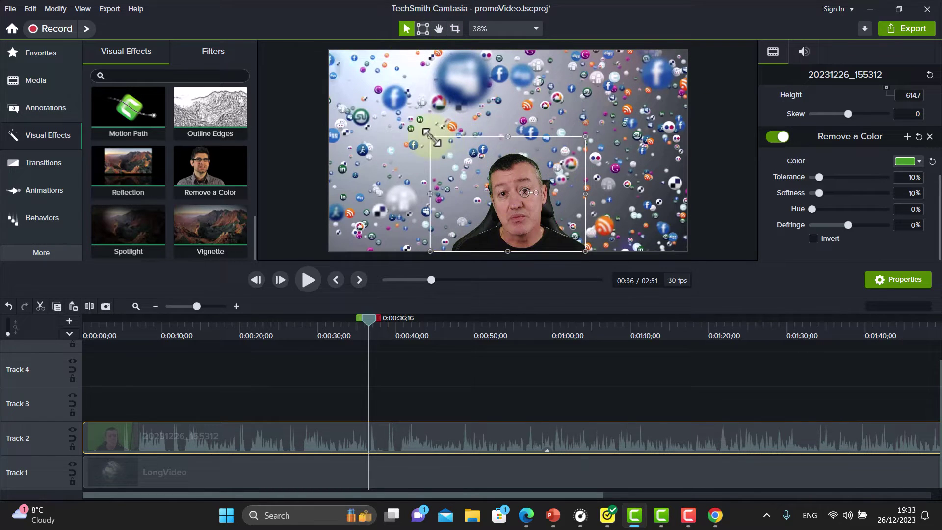
left_click_drag(430, 137, 347, 76)
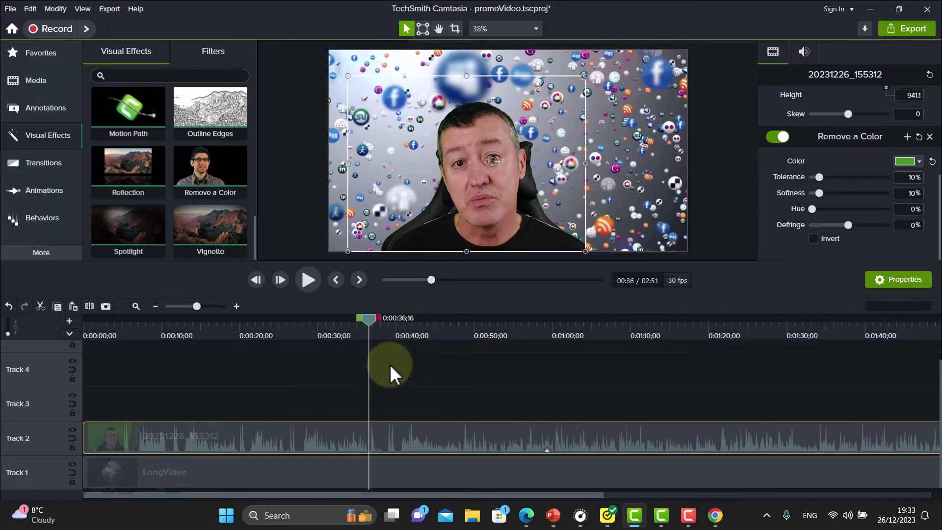
Step: Split the Track 1 and Track 2 clips at 0:00:40;05, deleting the parts before it, and scrub ahead to 0:00:48;15
left_click_drag(331, 319, 389, 505)
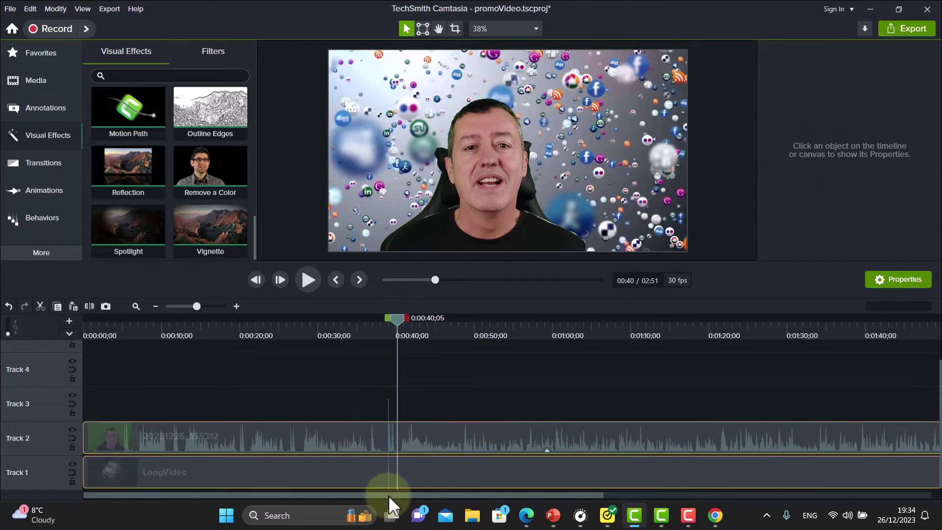
left_click(90, 305)
left_click(269, 437)
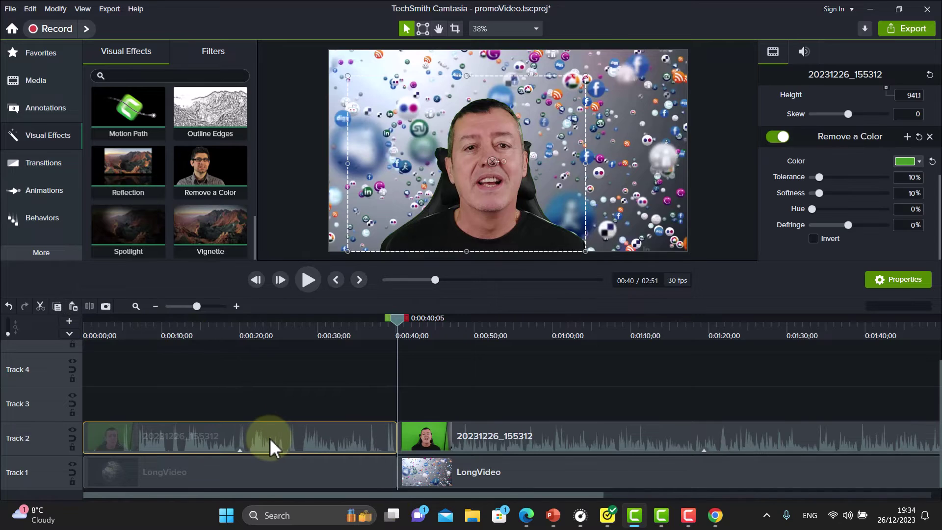
key("Delete")
left_click(305, 466)
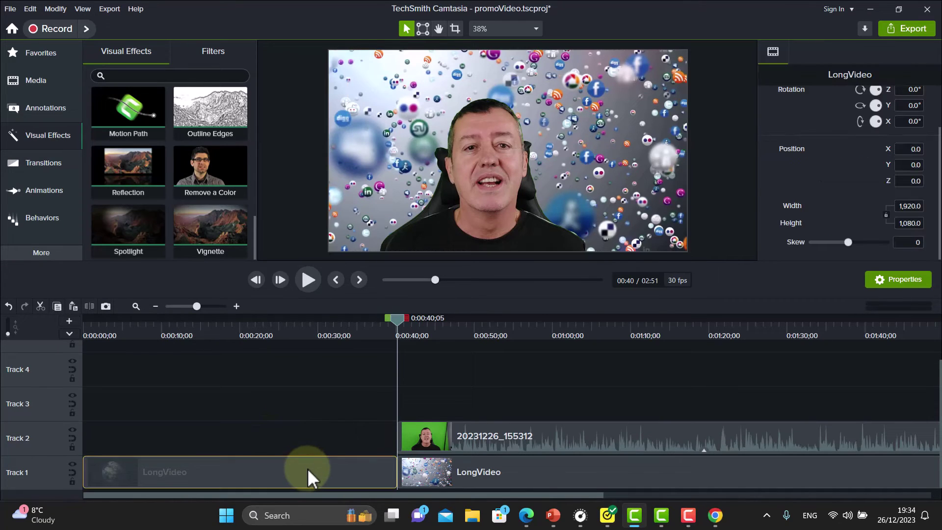
key("Delete")
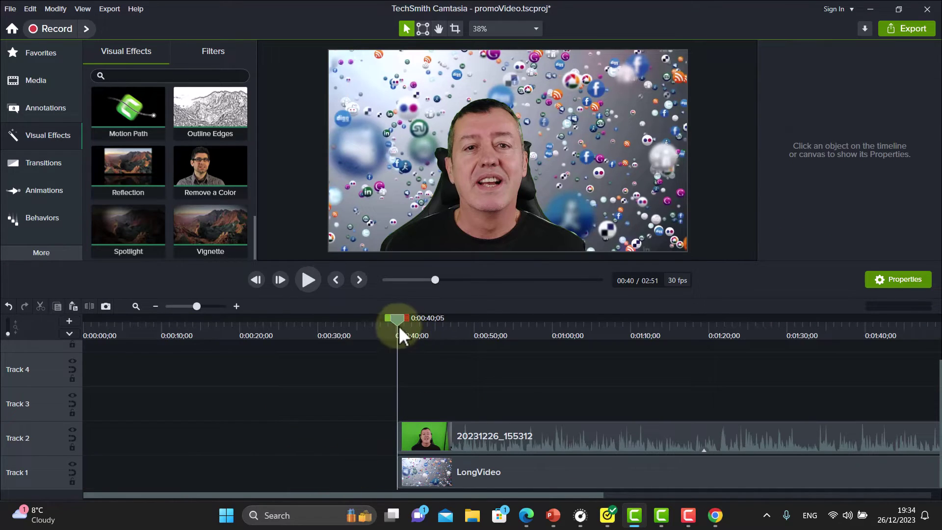
left_click_drag(398, 325, 463, 358)
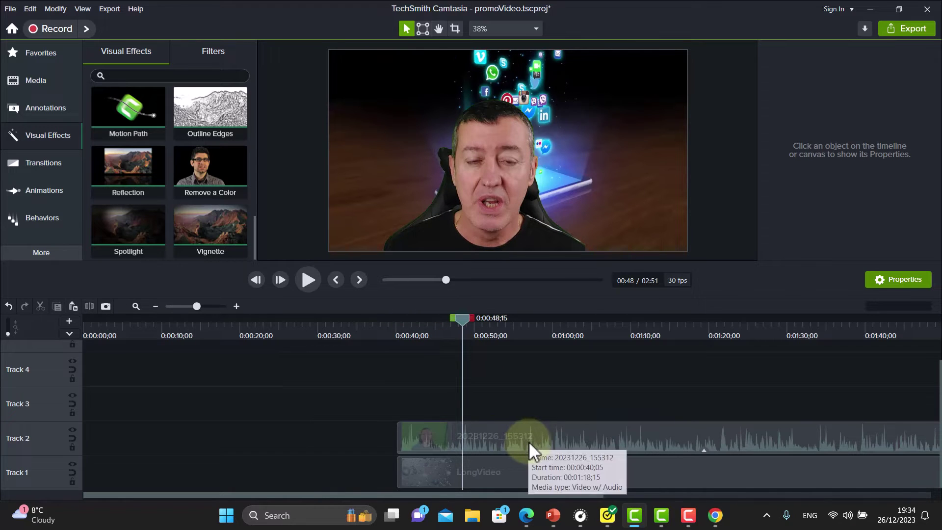
Step: Delete the Remove a Color effect from the webcam clip and reapply it with the green backdrop sampled as the color
left_click(530, 441)
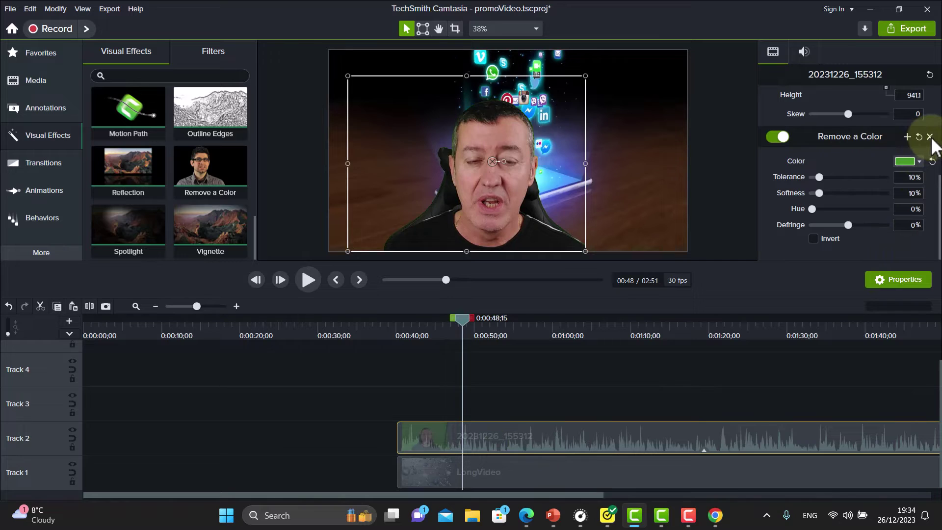
left_click(929, 137)
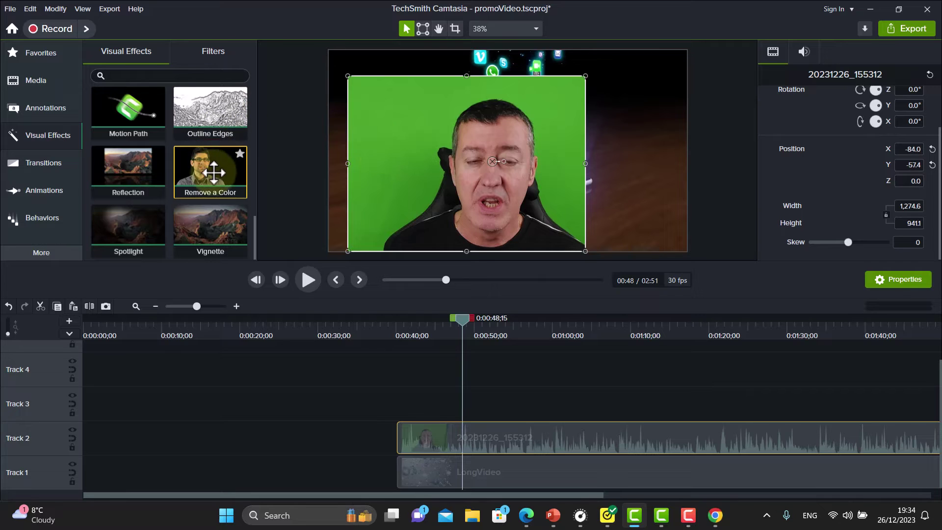
left_click_drag(211, 166, 404, 170)
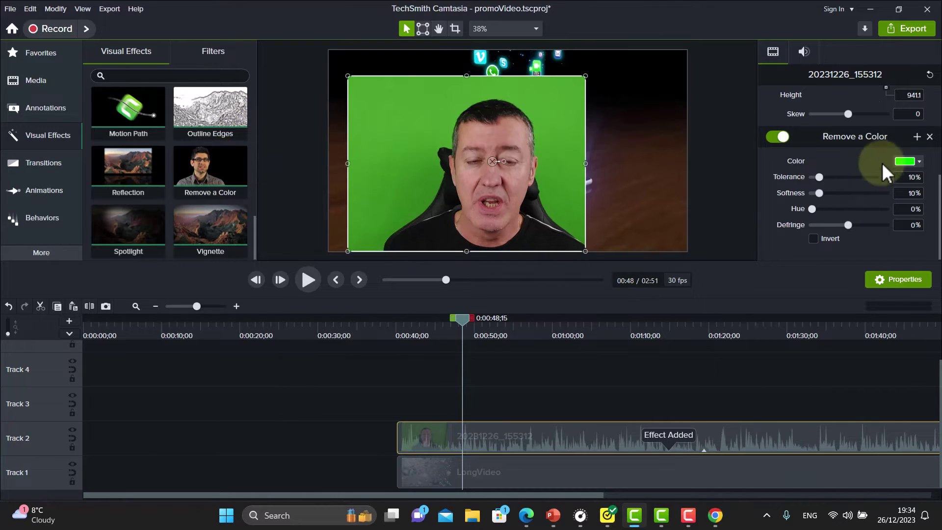
left_click(917, 163)
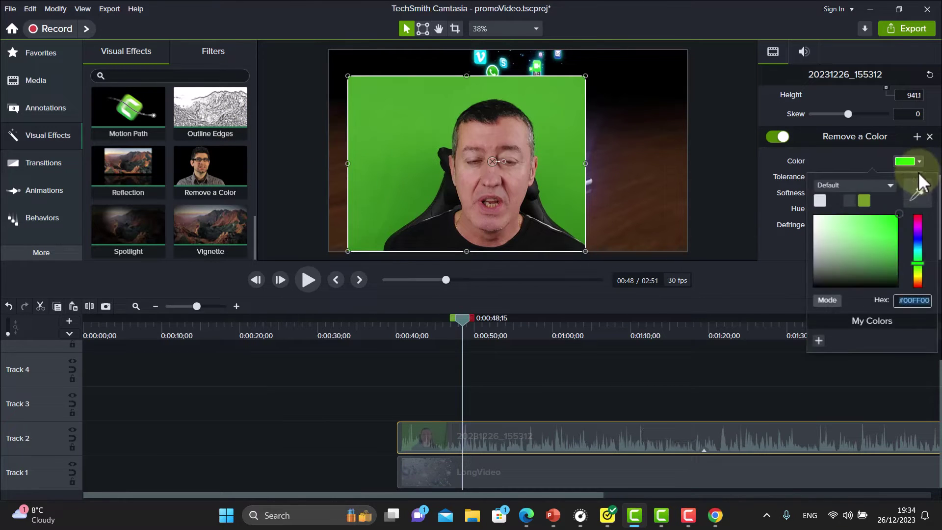
left_click(919, 189)
left_click(556, 192)
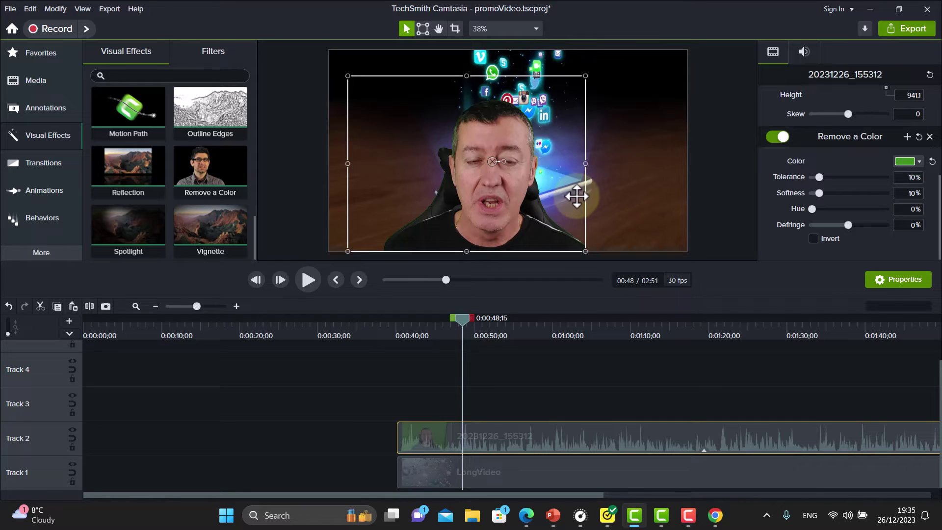
Step: Replace the LongVideo background on Track 1 with longStars.mp4, starting it in line with the webcam clip
left_click(540, 478)
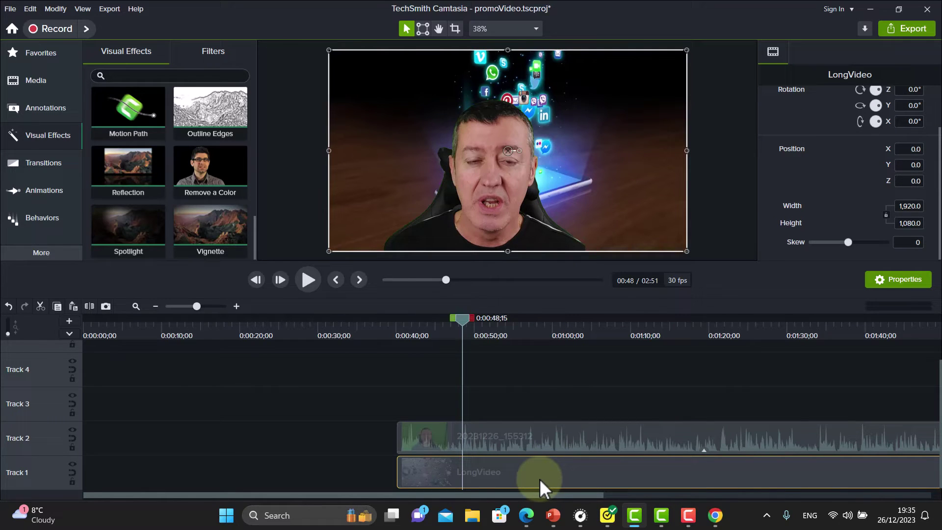
key("Delete")
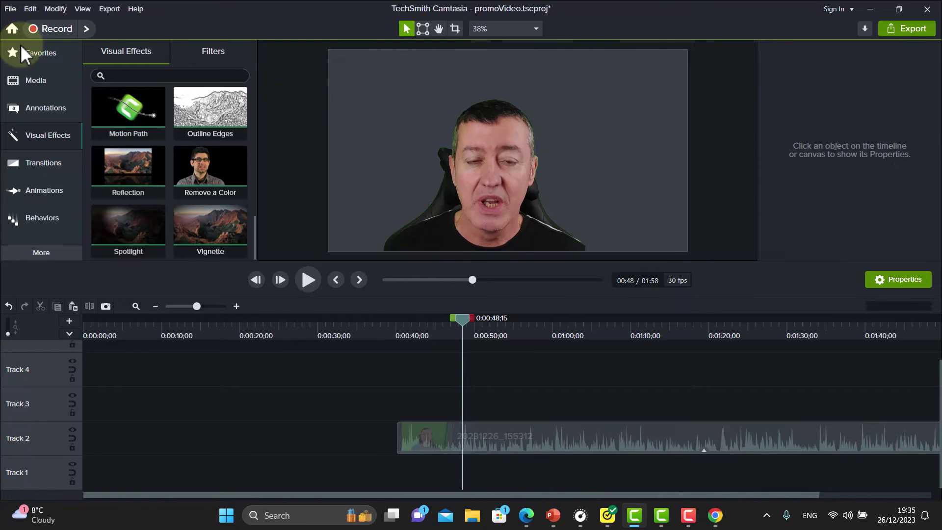
left_click(35, 81)
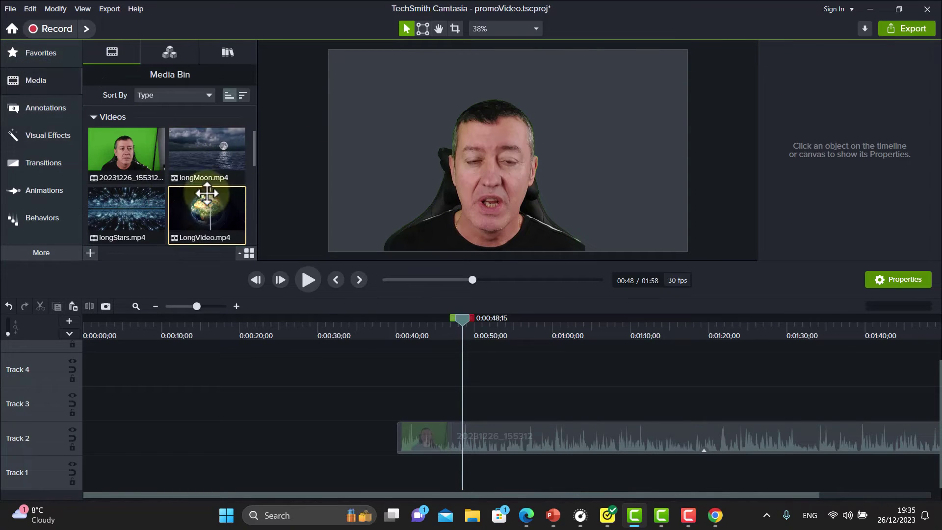
left_click_drag(116, 212, 383, 479)
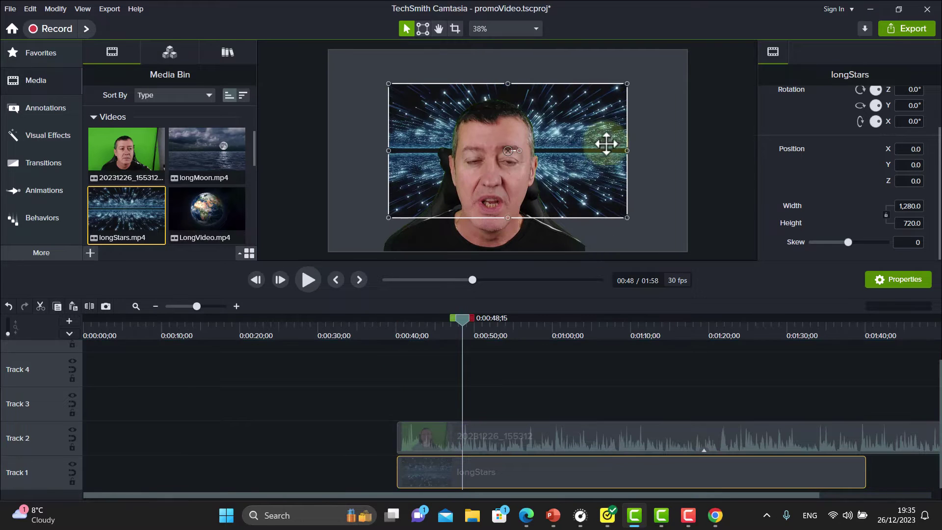
Step: Scale the longStars background to fill the 1,920 × 1,080 canvas and scrub ahead to review the composite
right_click(597, 124)
left_click(628, 267)
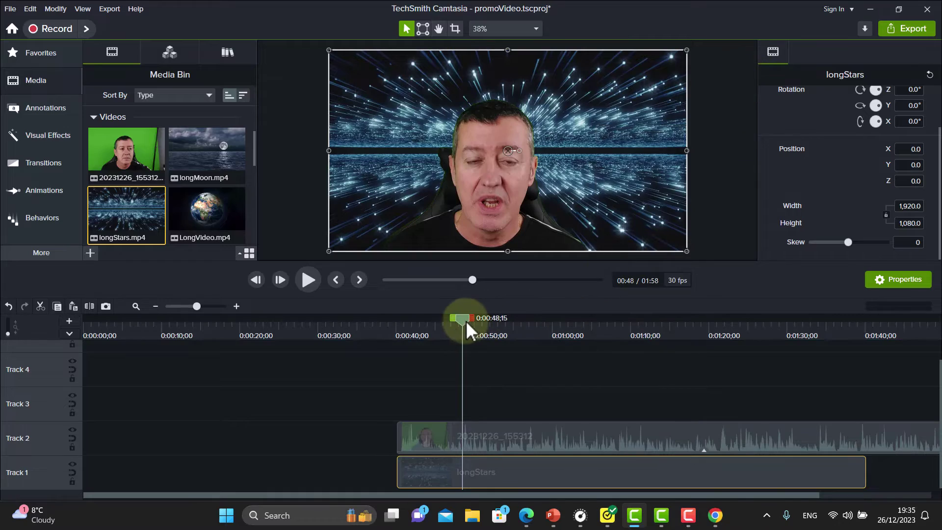
left_click_drag(466, 320, 487, 363)
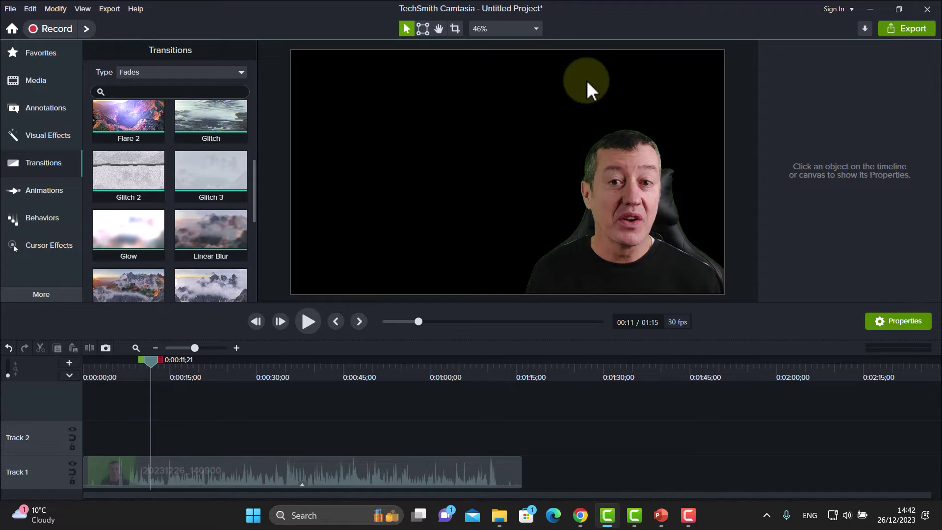
Step: Add the red speech bubble callout beside the presenter and stretch it down to the canvas's lower edge
left_click(44, 111)
left_click_drag(147, 162, 483, 172)
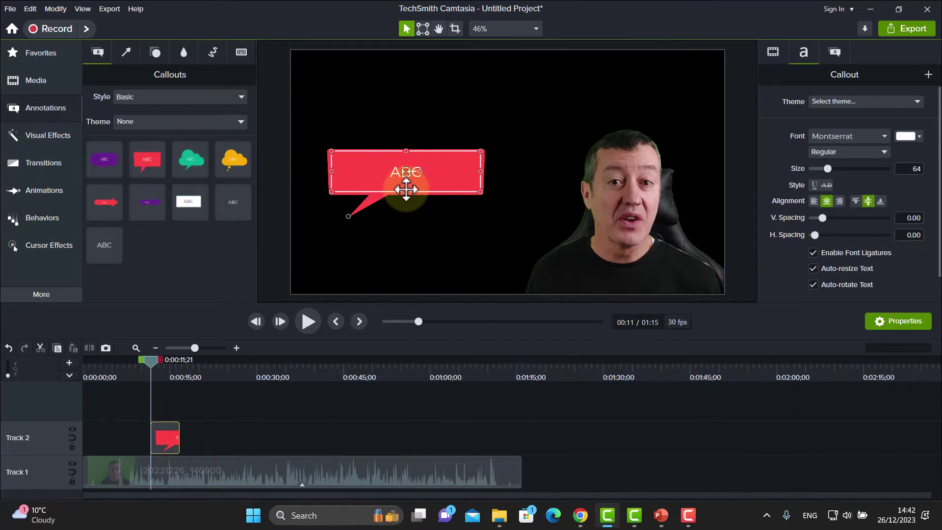
left_click_drag(406, 192, 406, 293)
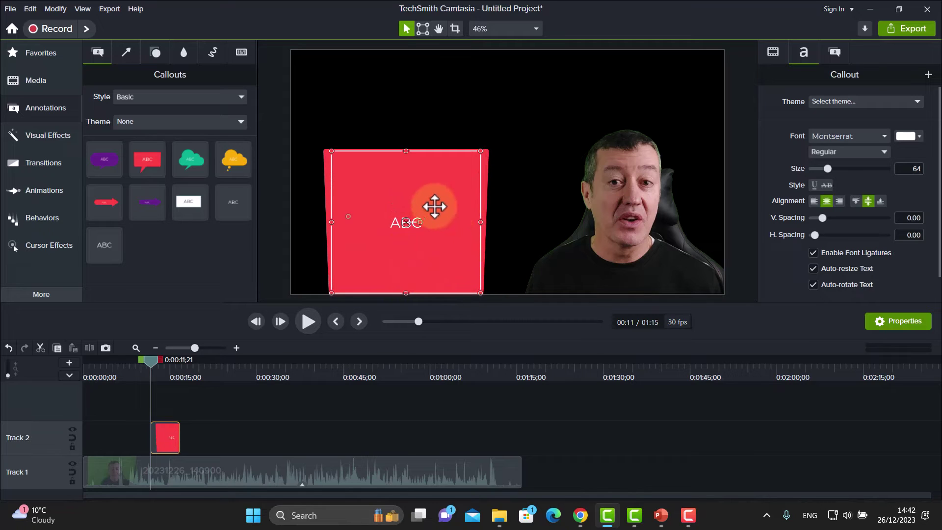
Step: Change the callout's shape to Text Rectangle and fill it with a gray sampled from the chair in the webcam clip
left_click(835, 54)
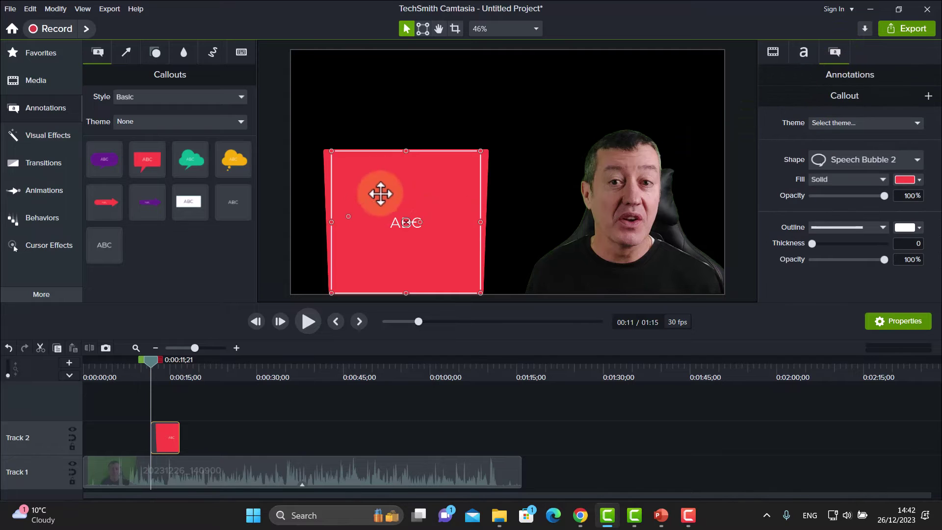
left_click(917, 159)
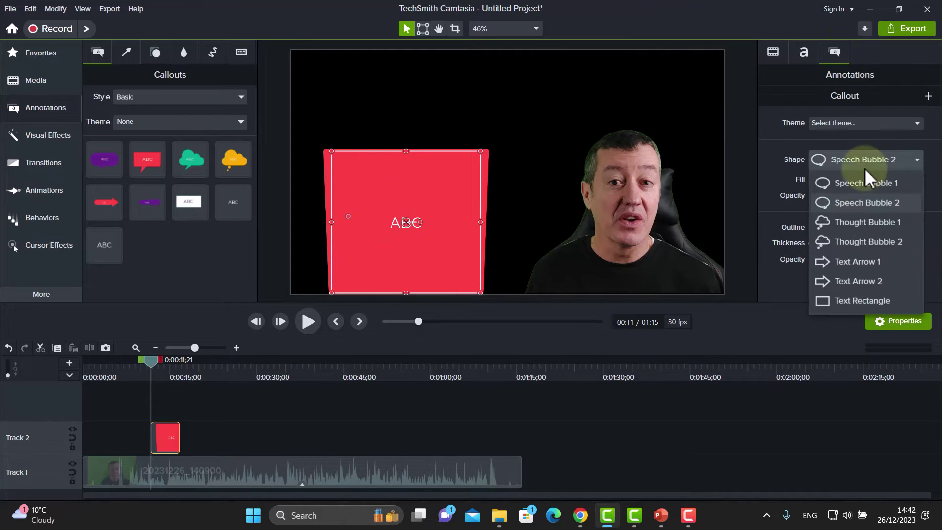
left_click(856, 300)
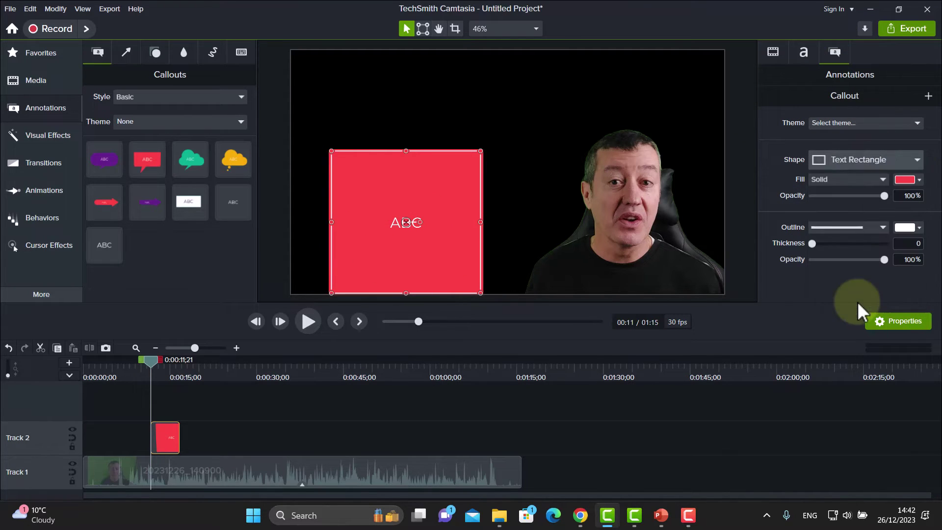
left_click(919, 180)
left_click(918, 210)
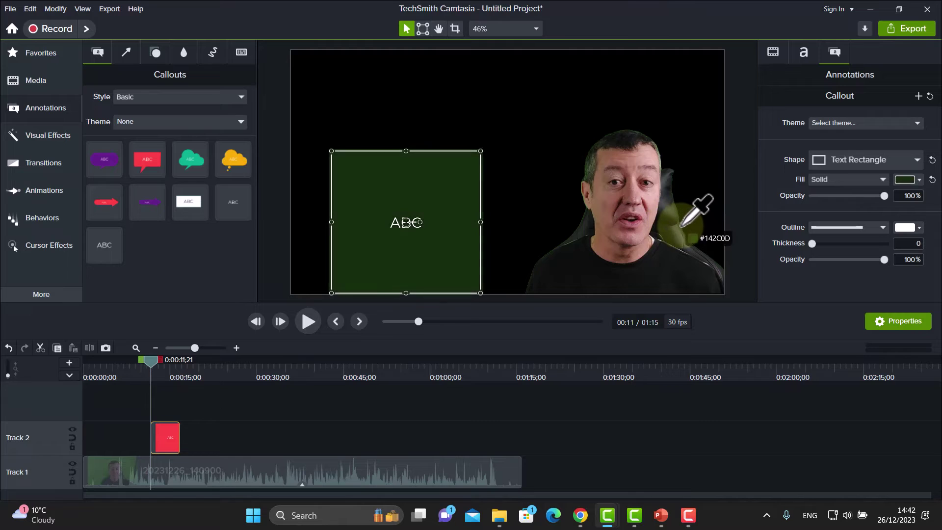
left_click(684, 228)
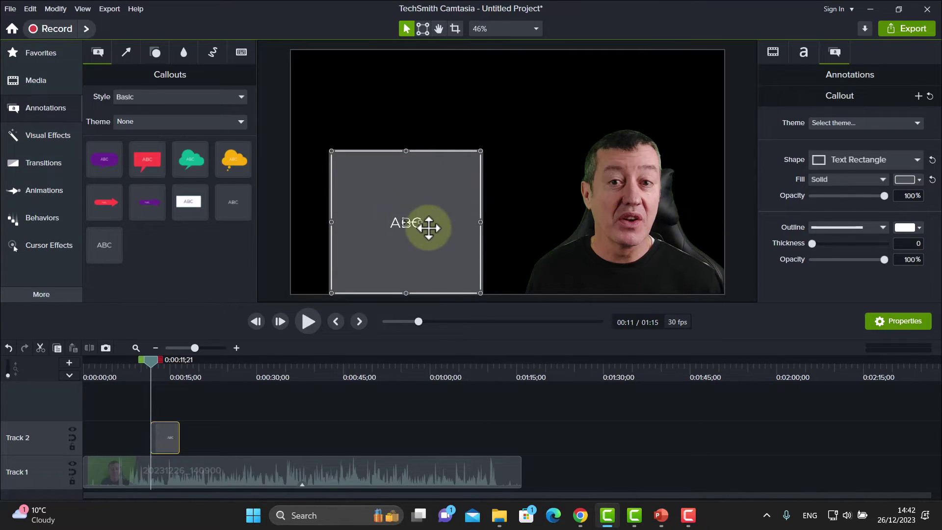
Step: Replace the callout's text with "Hello" and set its font size to 167
double_click(429, 227)
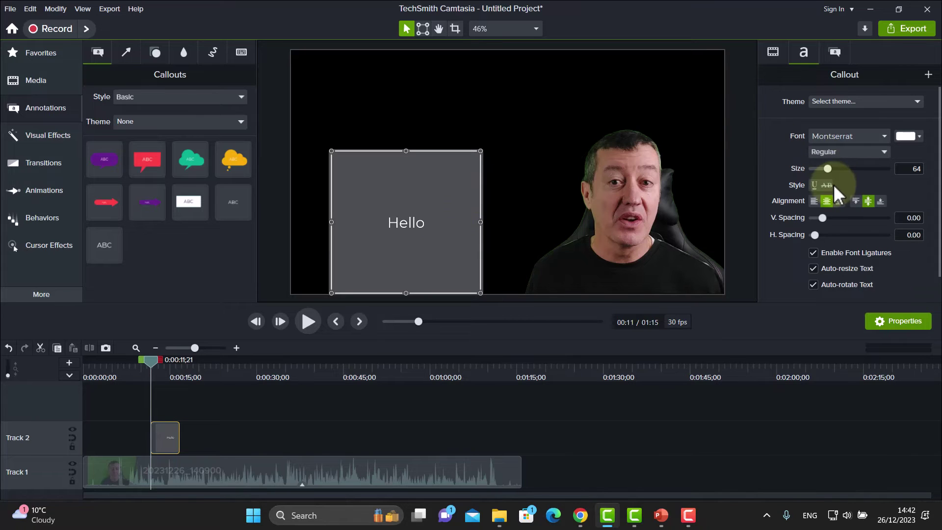
left_click_drag(827, 170, 858, 178)
left_click(644, 103)
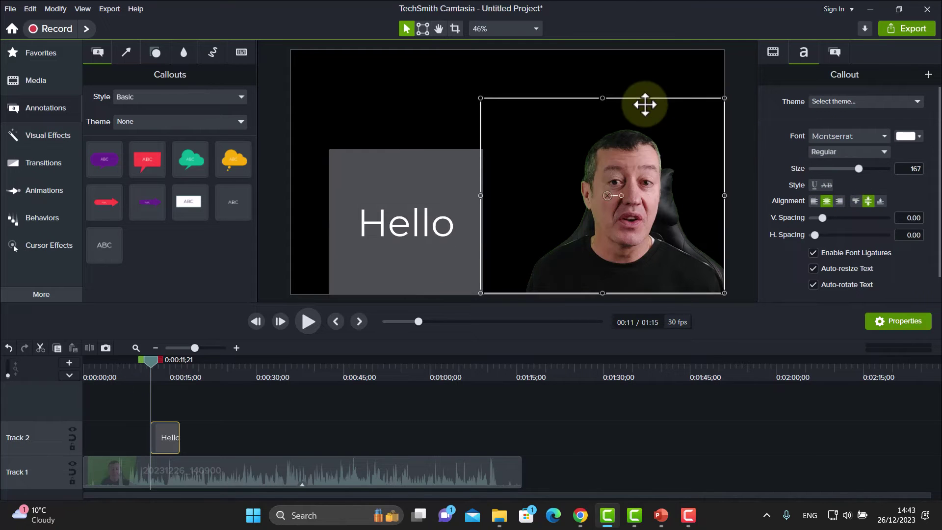
Step: Play back the Hello callout's entrance, starting from 0:00:09;02
left_click_drag(152, 363, 137, 366)
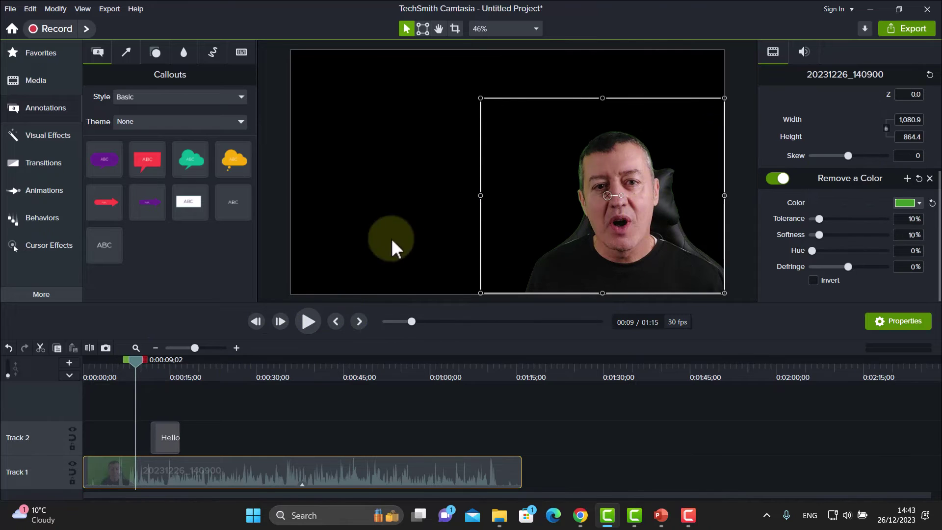
left_click(310, 325)
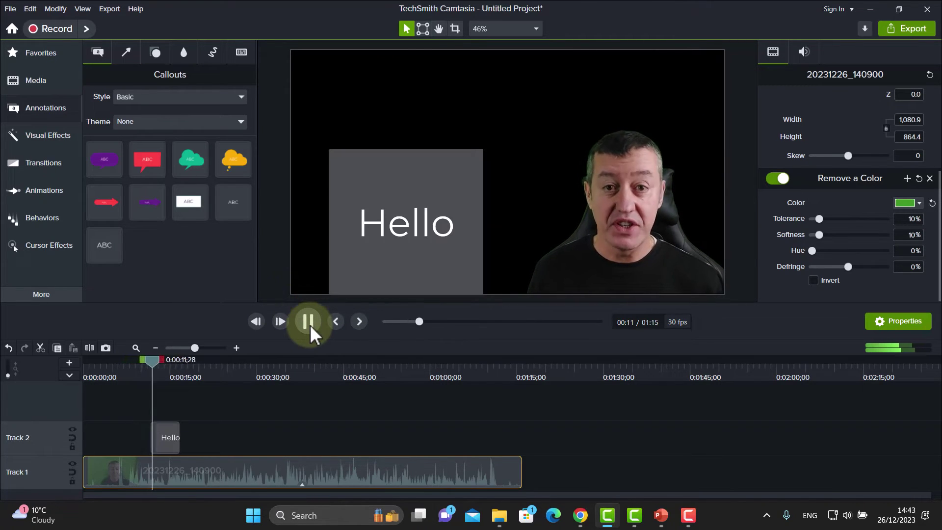
left_click(310, 325)
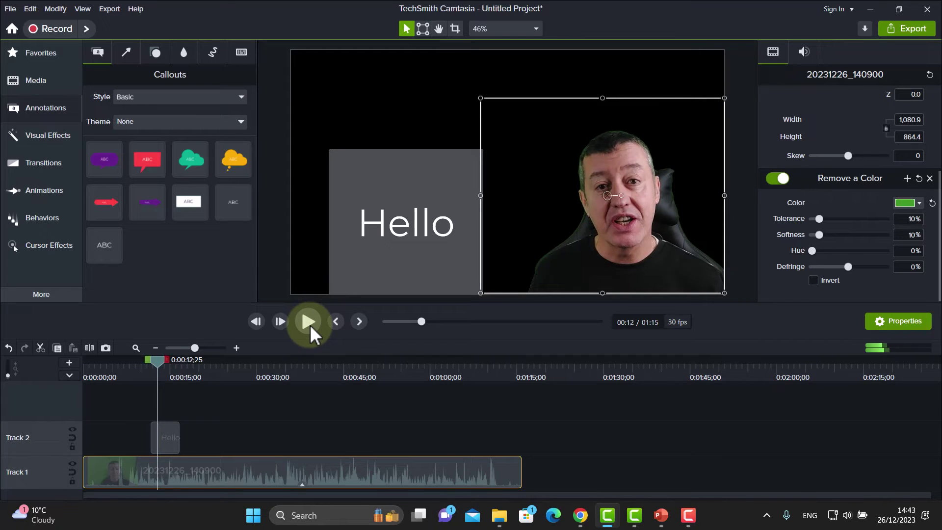
Step: Apply the Linear Blur transition to both ends of the Hello callout on Track 2
left_click(43, 162)
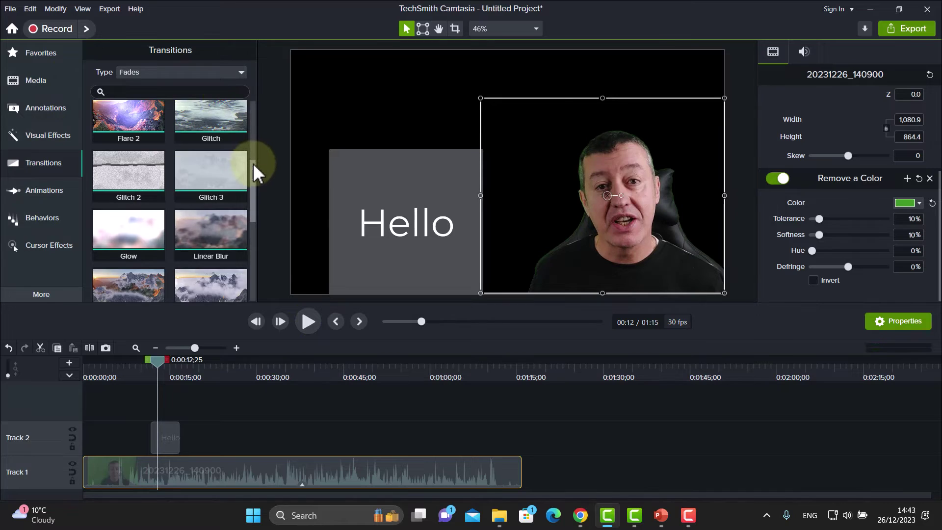
mouse_move(252, 163)
left_mouse_down()
mouse_move(258, 96)
mouse_move(254, 171)
left_mouse_up()
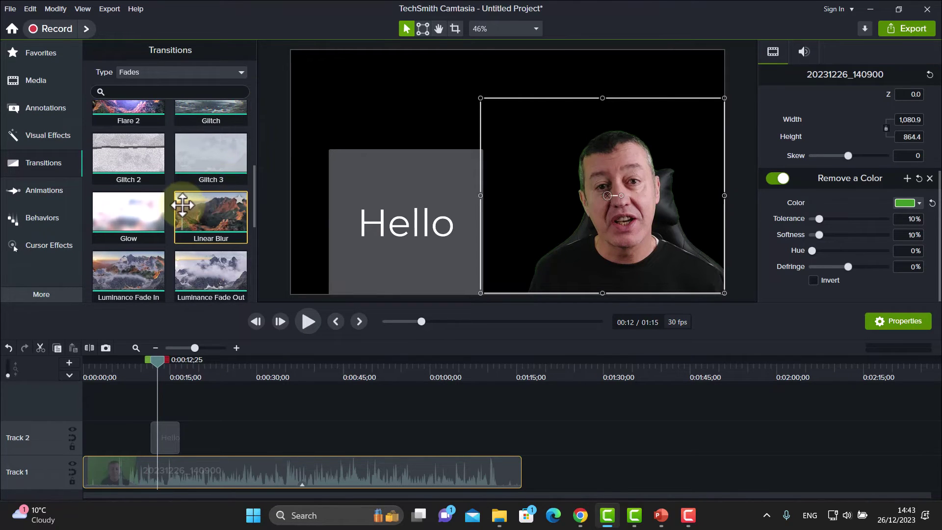
left_click_drag(182, 205, 165, 431)
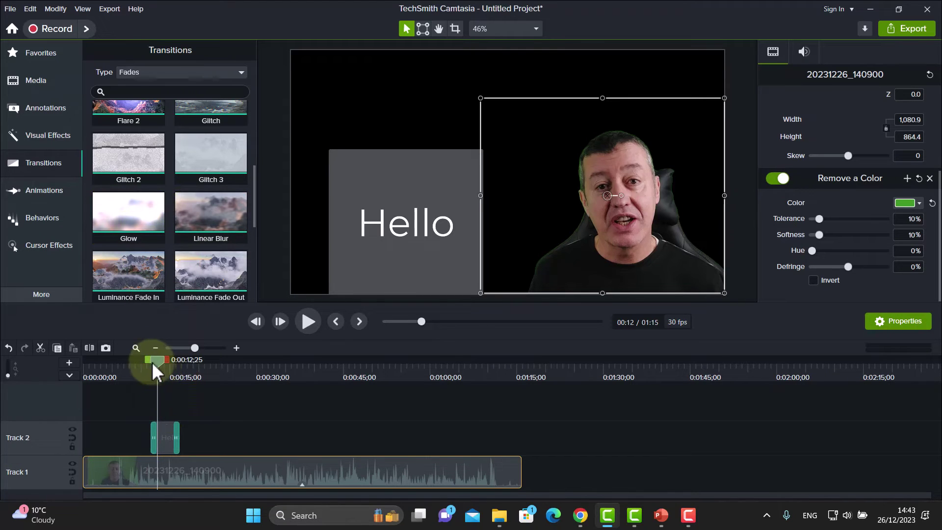
Step: Play back the Hello callout's blur transitions, starting from 0:00:10;11
left_click_drag(152, 364, 146, 364)
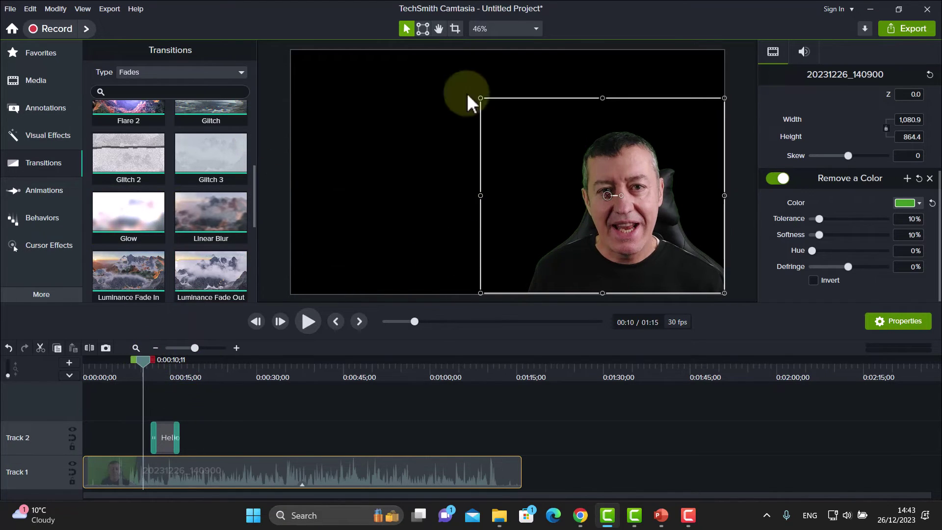
left_click(311, 326)
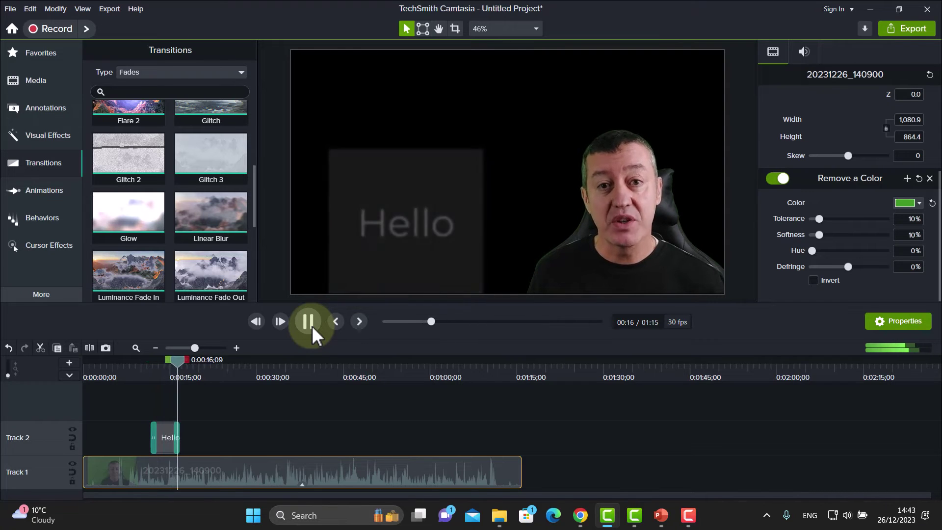
left_click(308, 321)
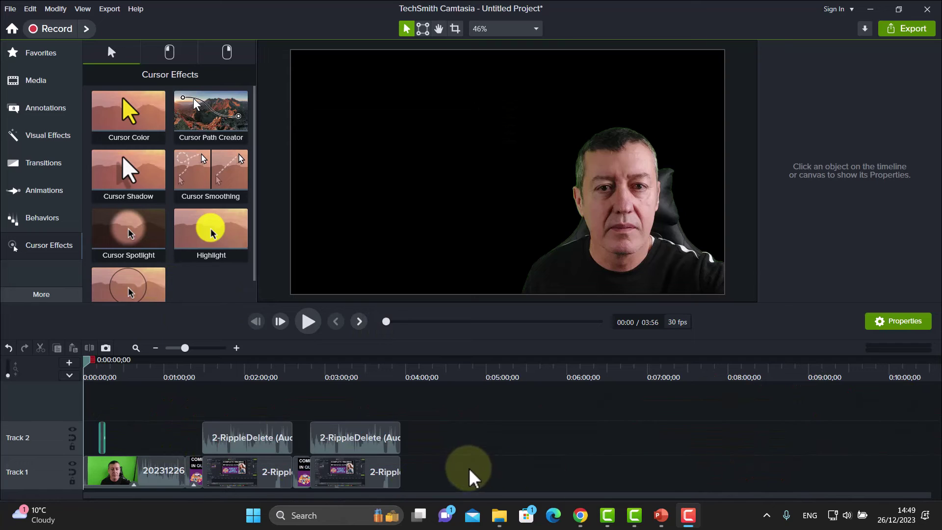
Step: Apply the Highlight cursor effect to the 2-RippleDelete screen recording clips on Track 1, set its opacity to 58%, and scrub through the result
left_click_drag(481, 473, 197, 472)
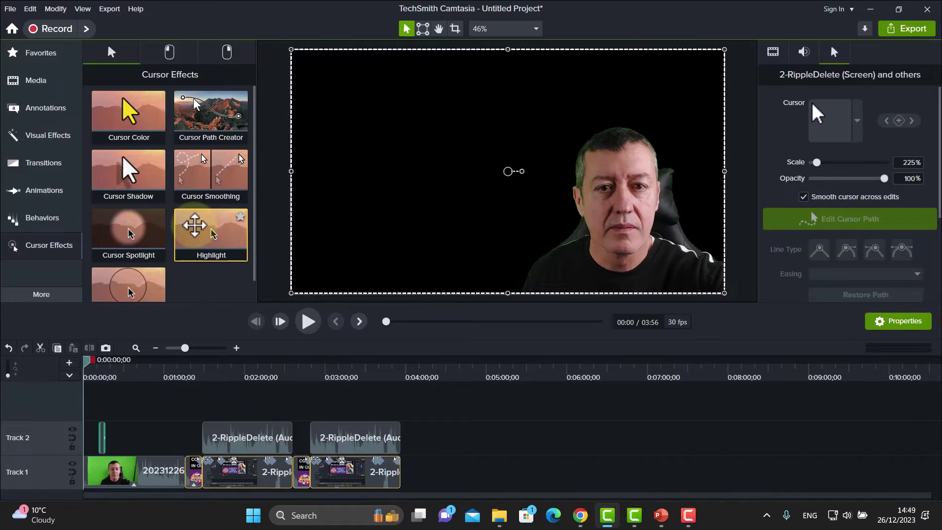
left_click_drag(195, 224, 282, 483)
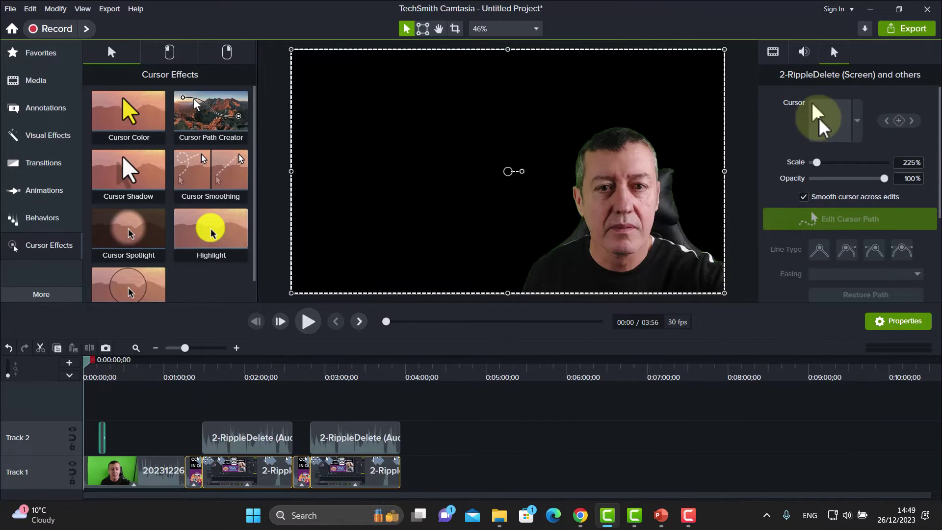
left_click_drag(939, 186, 938, 267)
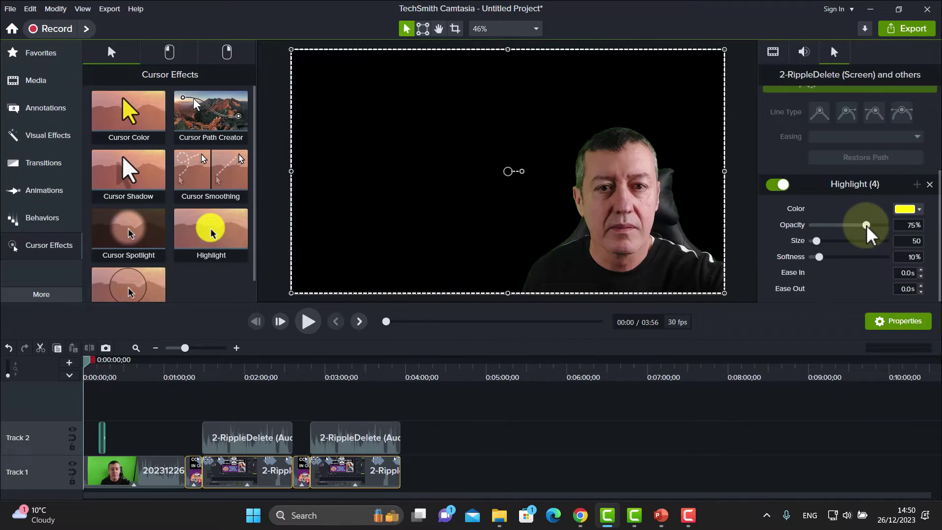
left_click_drag(866, 225, 862, 226)
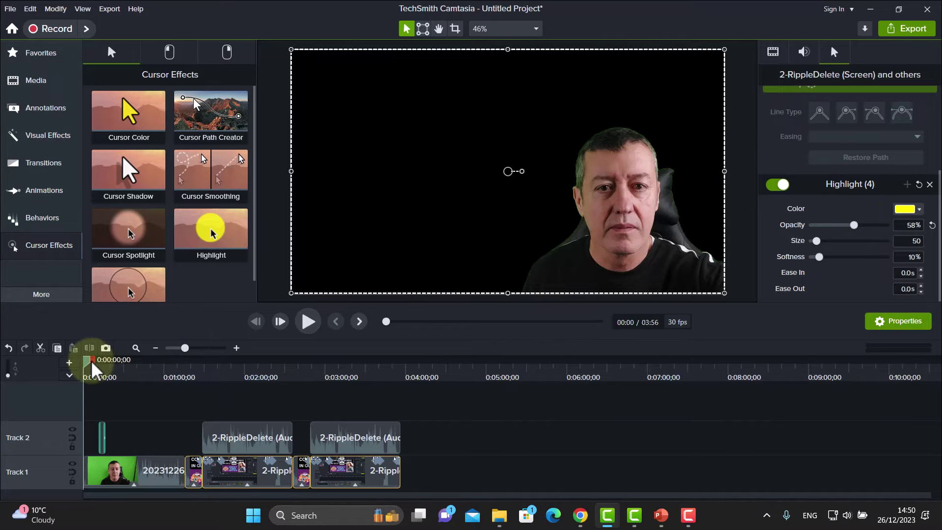
left_click_drag(90, 366, 264, 391)
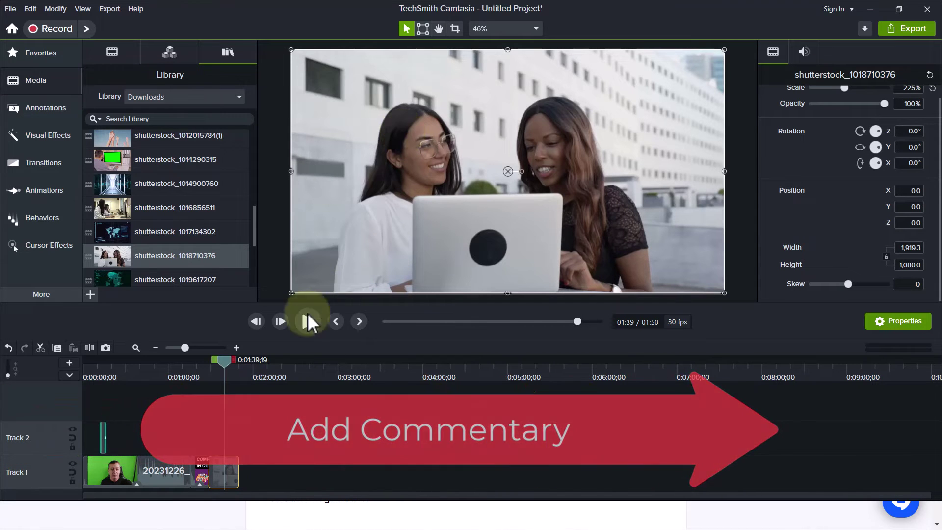
Step: Open the Voice Narration tool and select the Yeti Stereo microphone as the recording input
left_click_drag(224, 362, 216, 373)
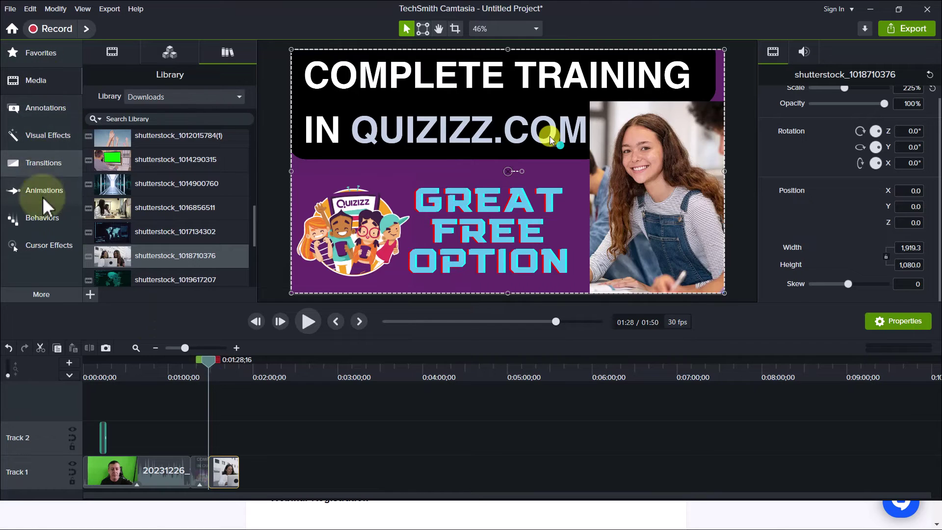
left_click(41, 297)
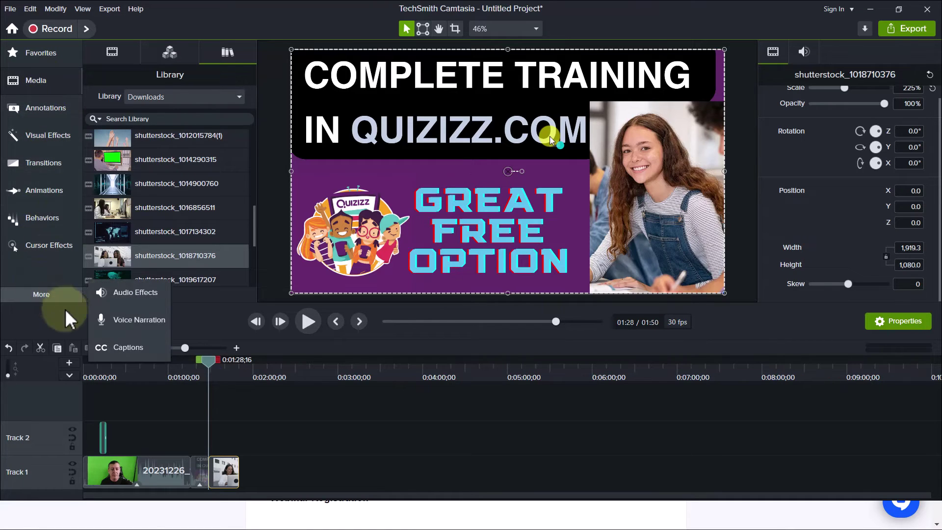
left_click(139, 321)
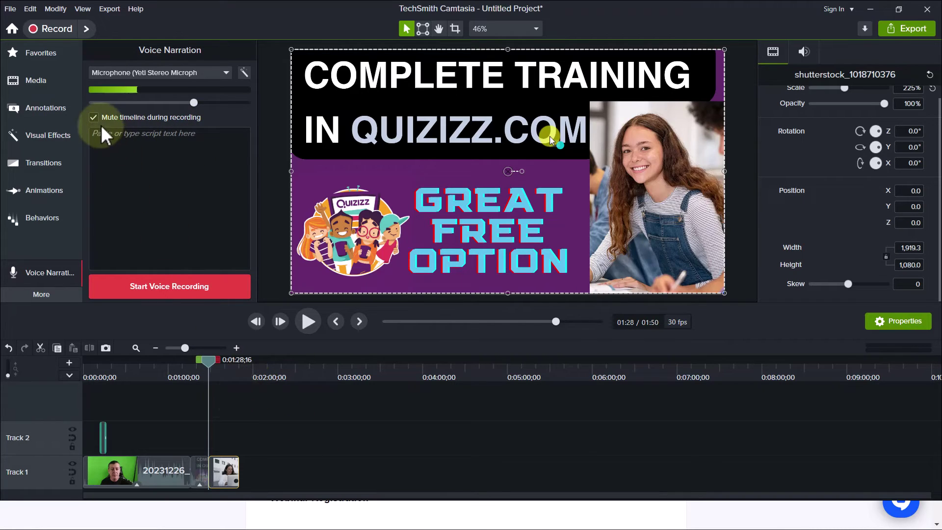
left_click(225, 73)
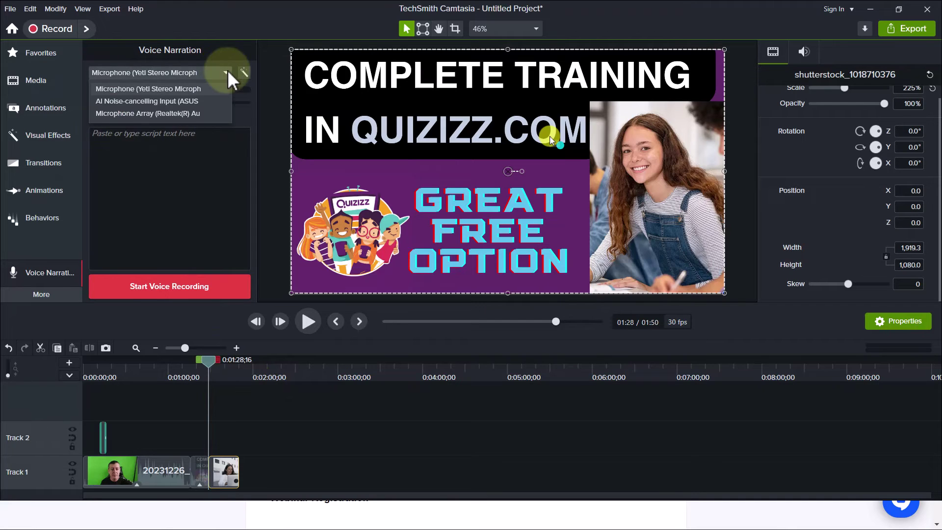
left_click(139, 92)
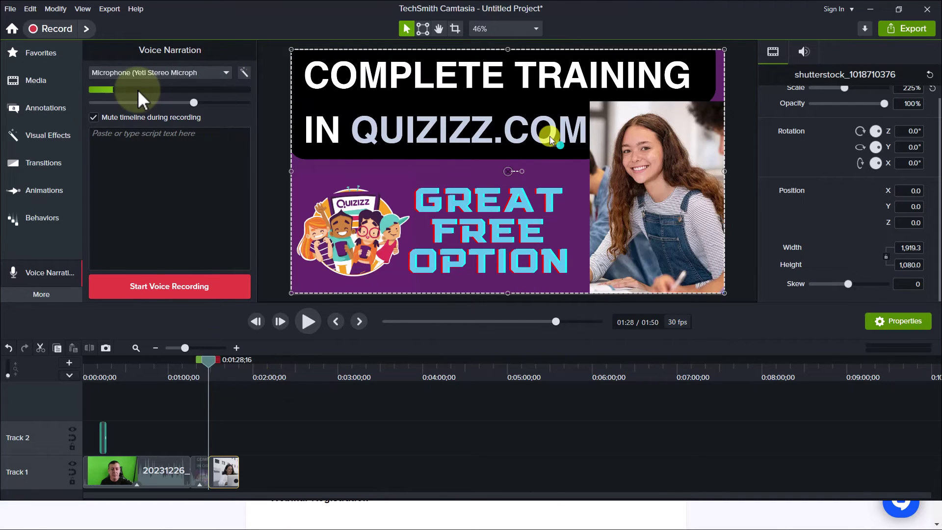
left_click(168, 290)
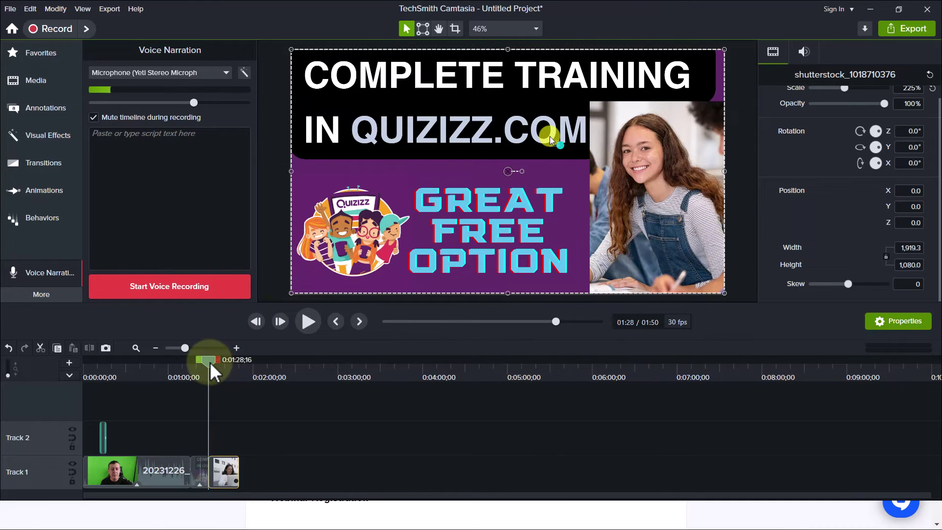
left_click_drag(215, 373, 215, 374)
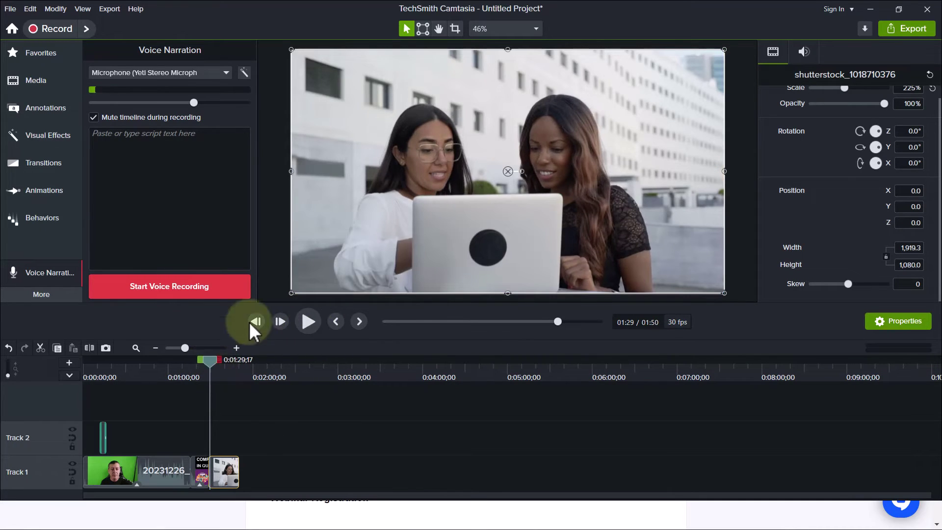
left_click(180, 287)
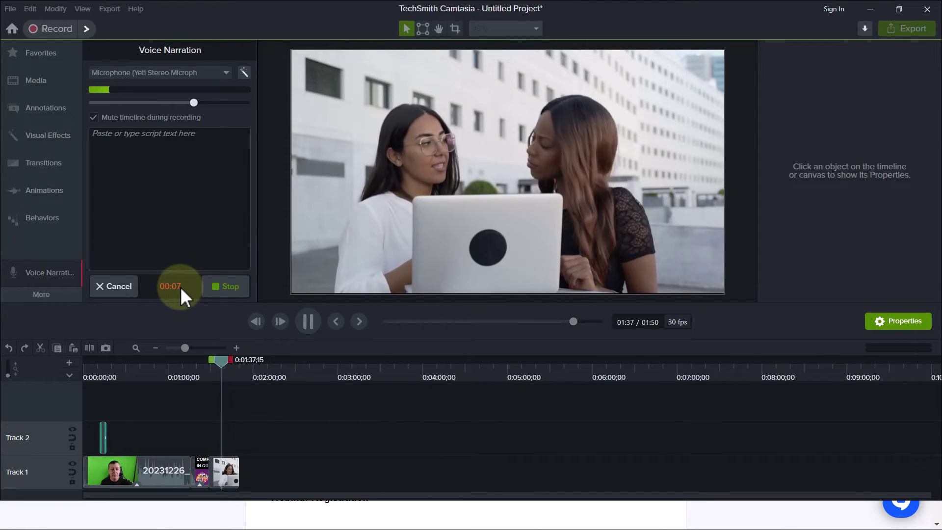
left_click(234, 287)
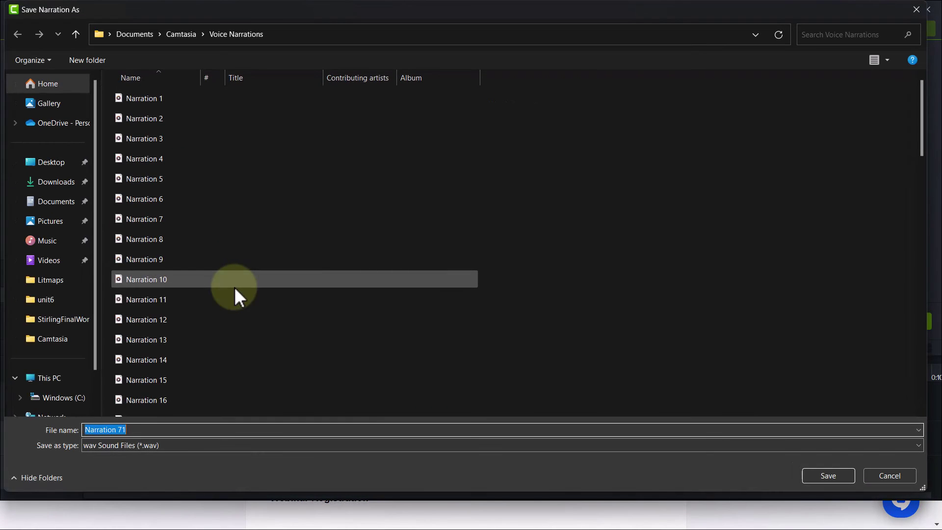
left_click(828, 476)
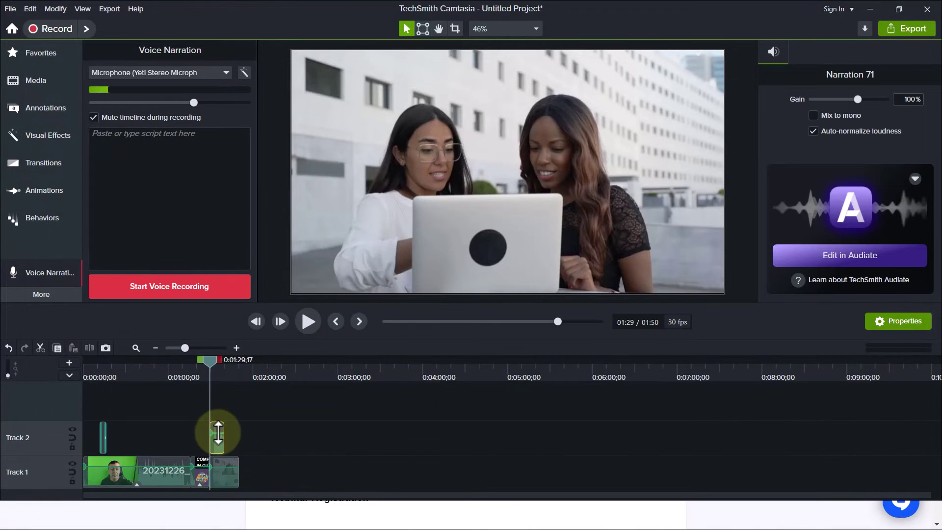
Step: Split the narration clip on Track 2 at 0:01:32;22
left_click_drag(189, 346, 196, 348)
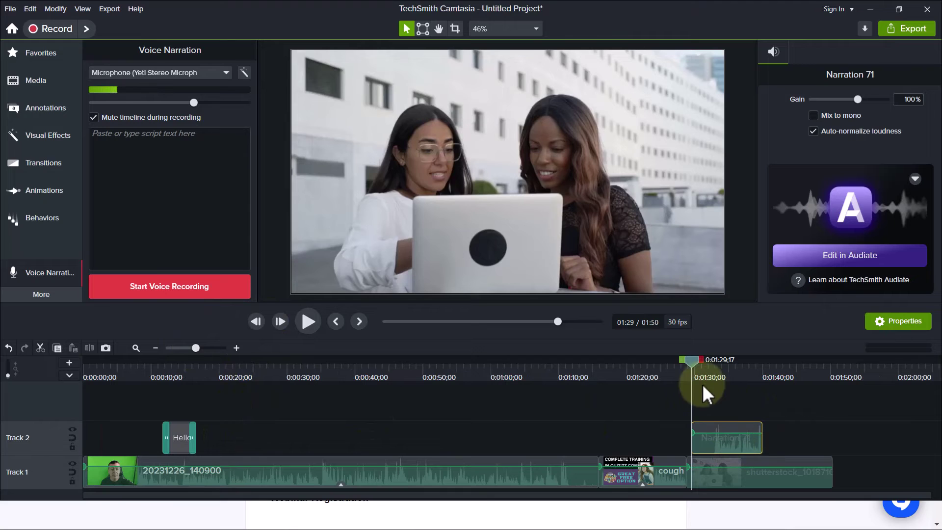
left_click_drag(693, 361, 715, 366)
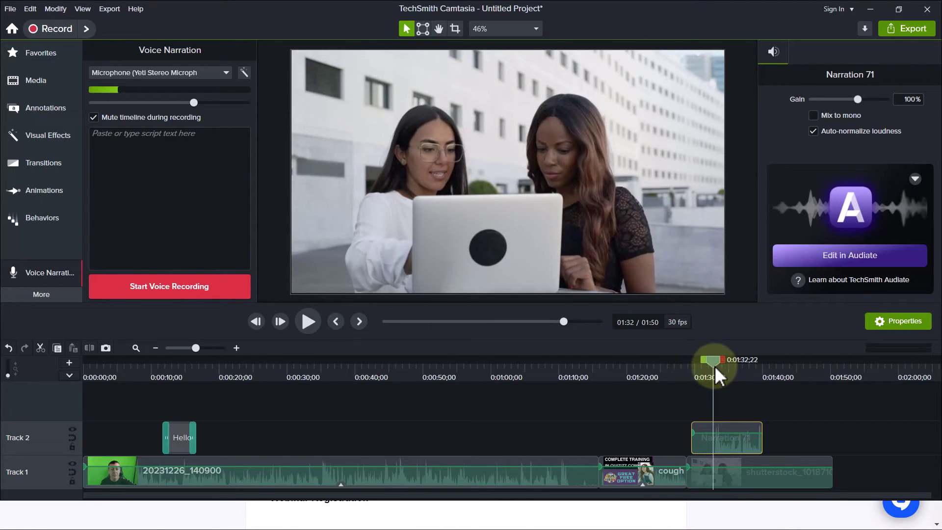
left_click(710, 411)
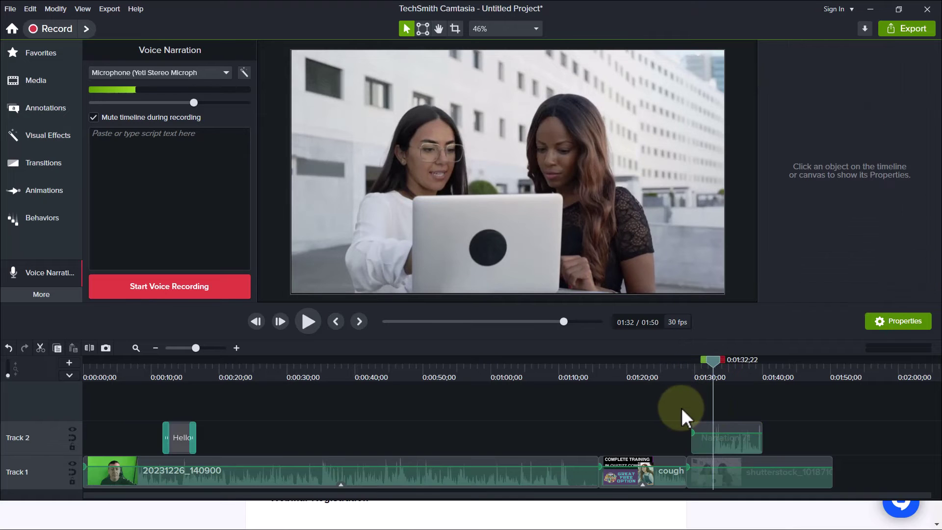
left_click(707, 440)
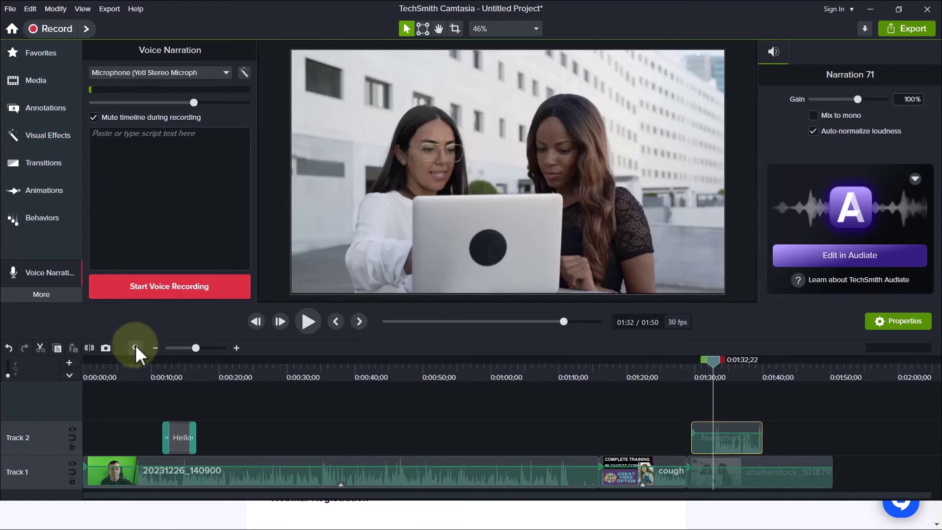
left_click(89, 347)
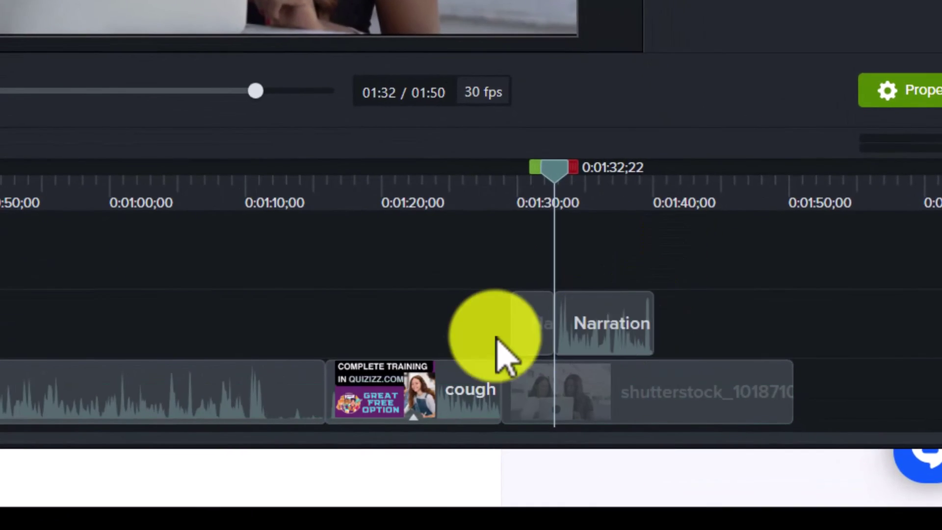
Step: Delete the narration's first segment, align the remaining segment with the start of the shutterstock clip, and place the playhead at 0:01:27;20
left_click(534, 341)
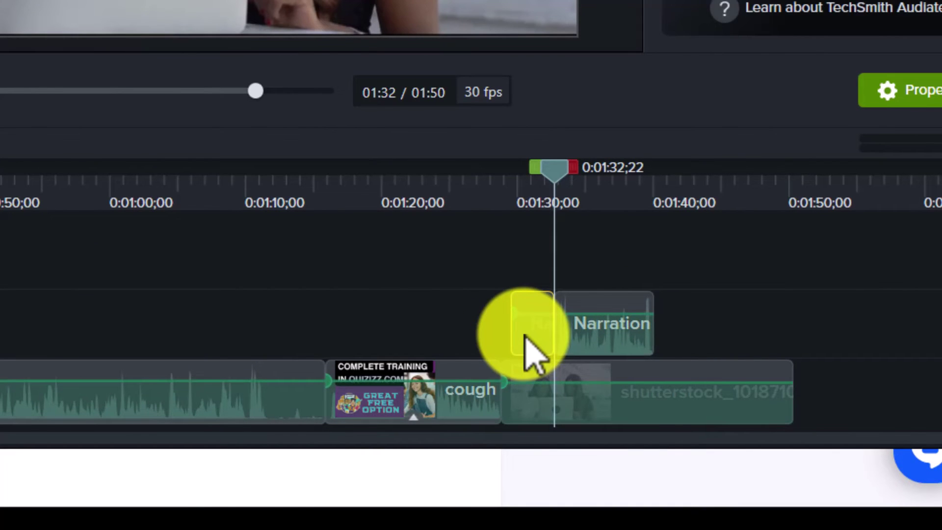
key("Delete")
left_click_drag(587, 343, 550, 340)
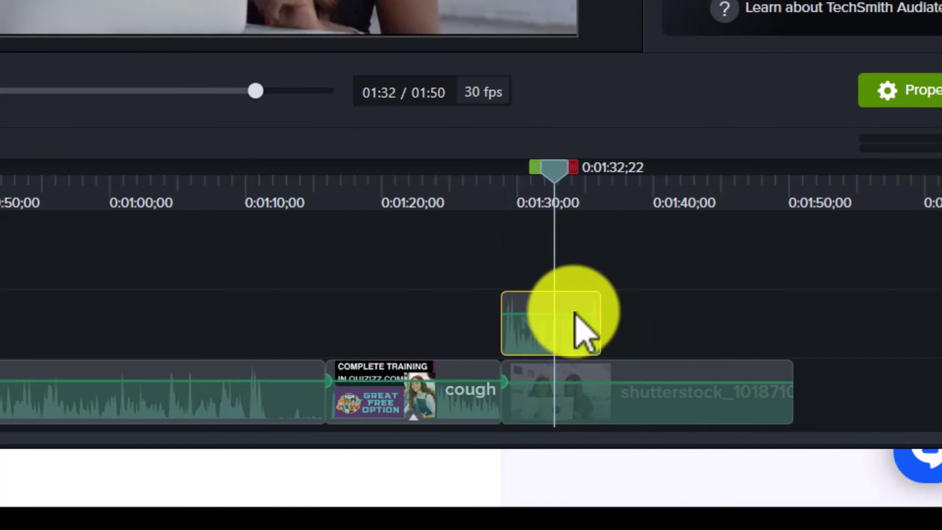
left_click_drag(555, 172, 490, 174)
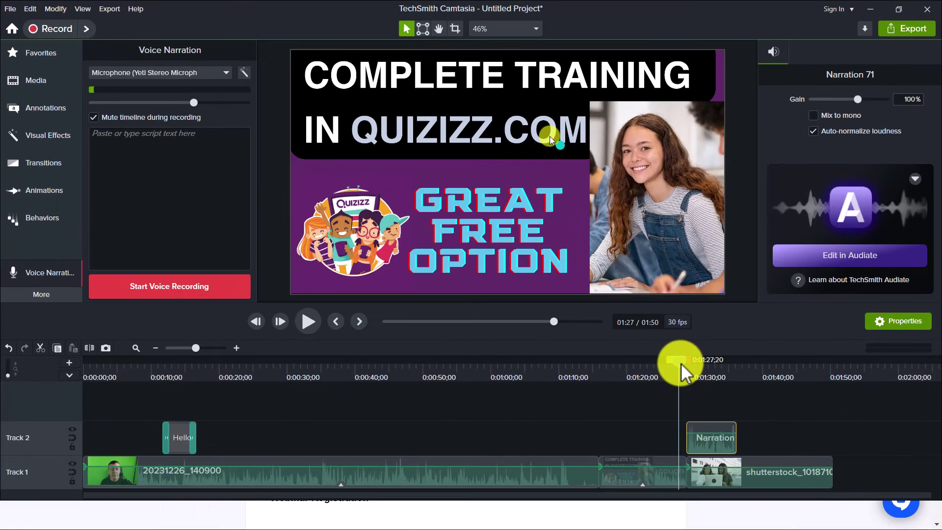